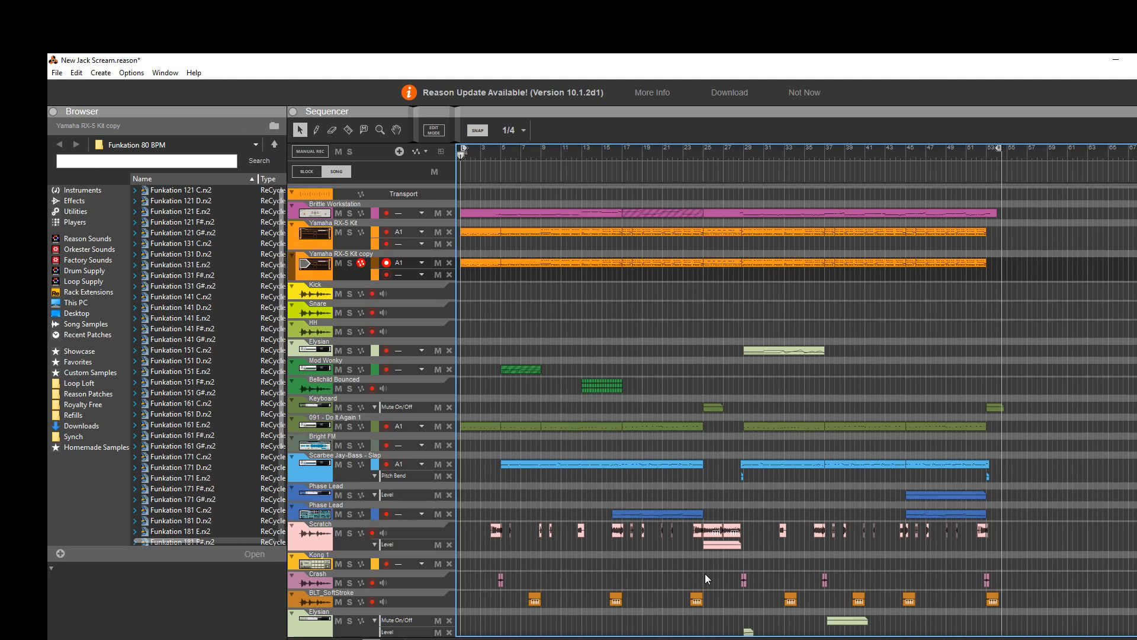
# Step: Play the song from the start through its opening sections, and stop playback
pyautogui.press('space')
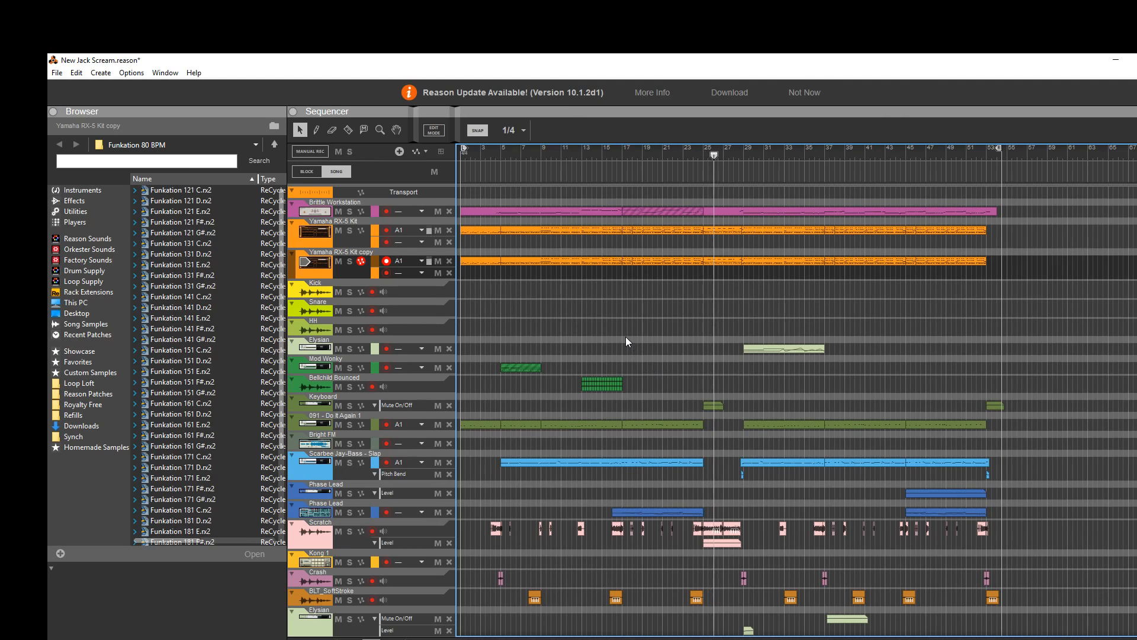
pyautogui.press('space')
pyautogui.scroll(1, 536, 293)
pyautogui.scroll(-1, 536, 293)
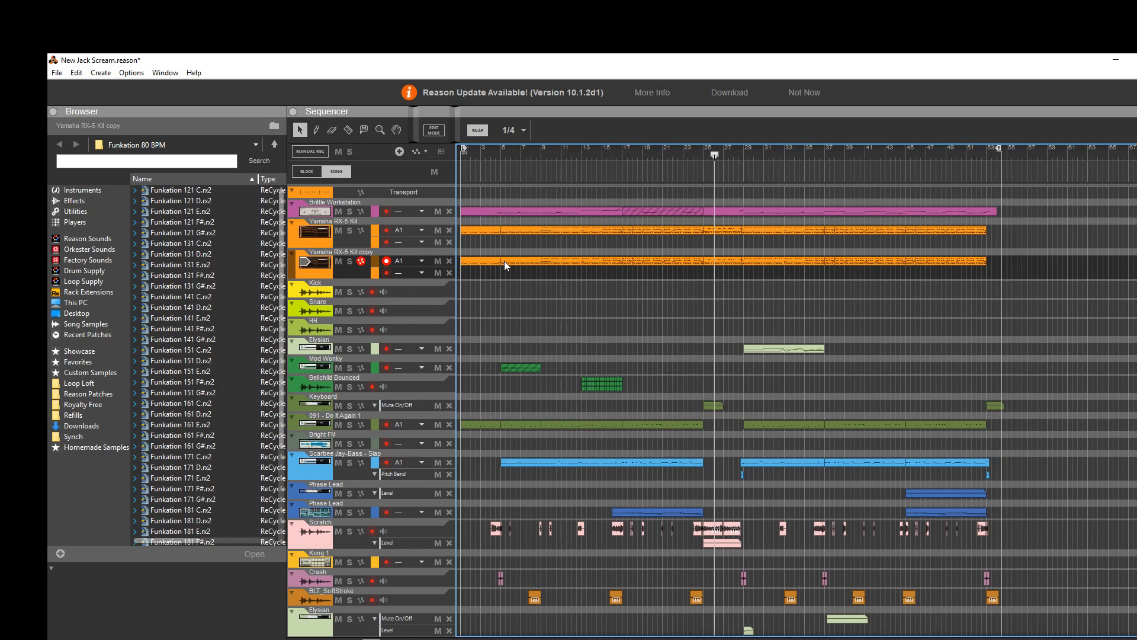
# Step: Solo the Yamaha RX-5 Kit, Yamaha RX-5 Kit copy and Kong 1 tracks and play the song from the start
pyautogui.click(349, 231)
pyautogui.click(349, 261)
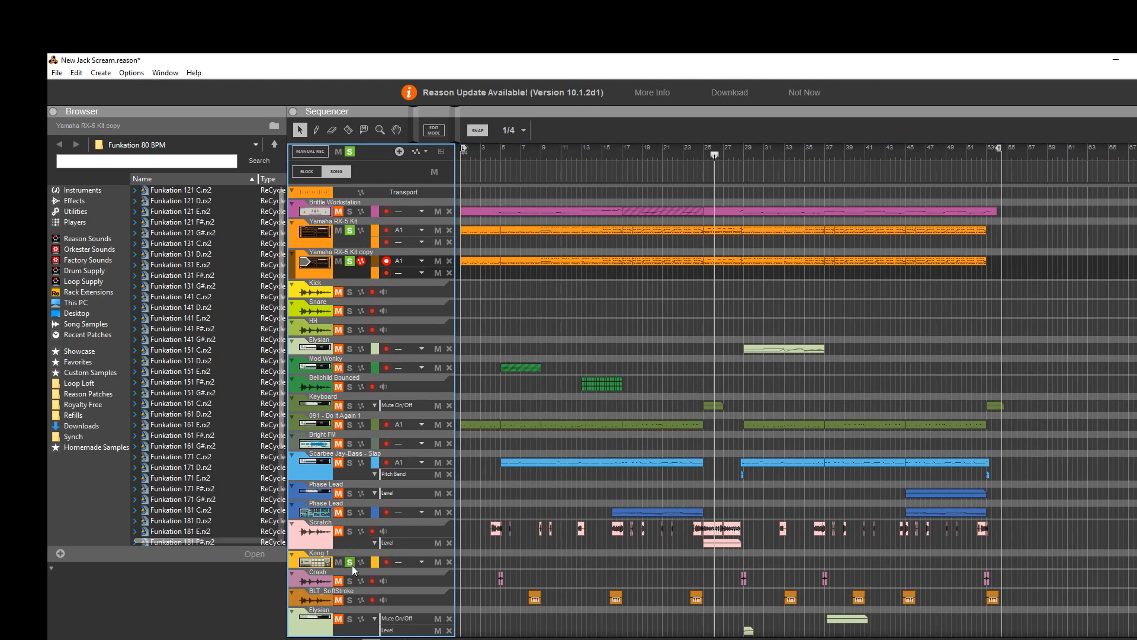
pyautogui.moveTo(479, 148); pyautogui.dragTo(458, 153)
pyautogui.press('space')
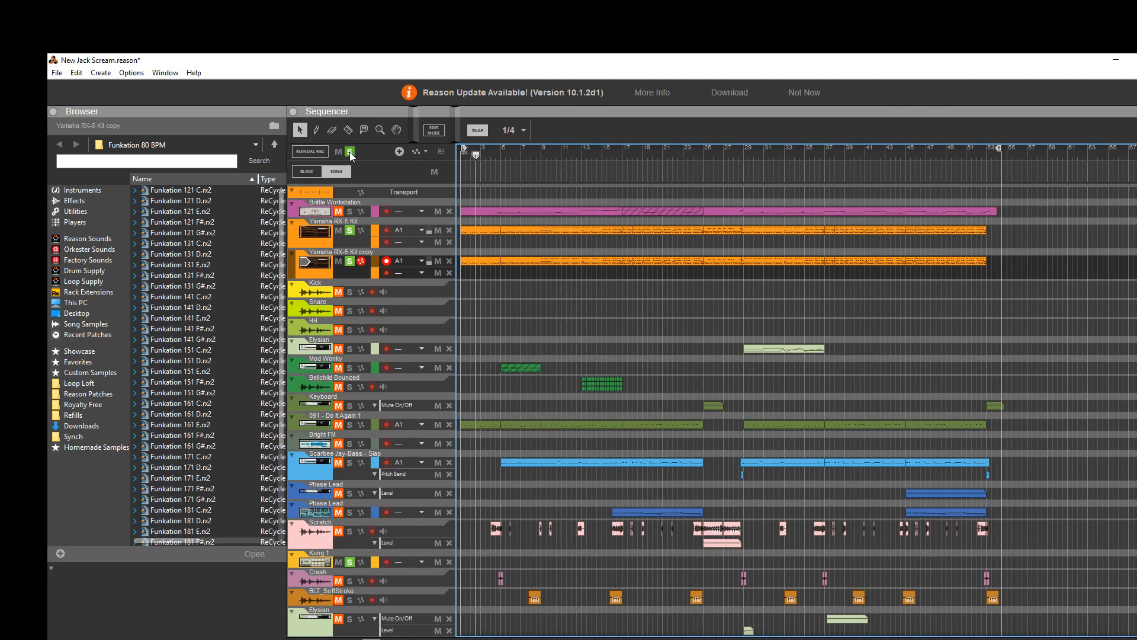
# Step: Solo the Drum B bus in the mixer and select the second orange channel, Percussion
pyautogui.hotkey('alt', 'Tab')
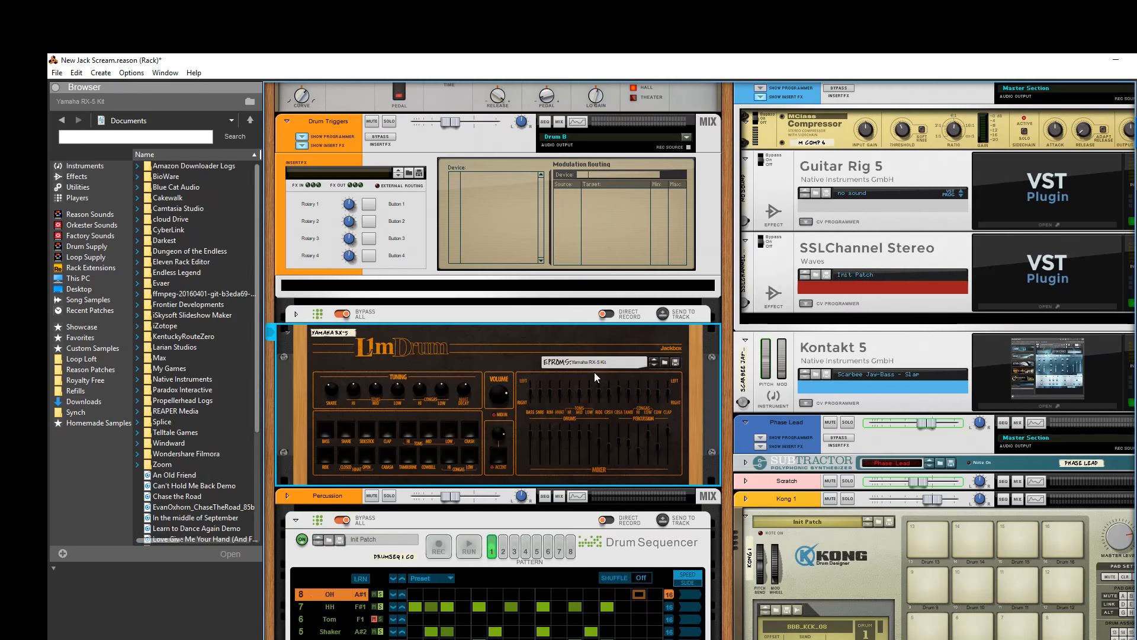
pyautogui.scroll(5, 594, 372)
pyautogui.press('F5')
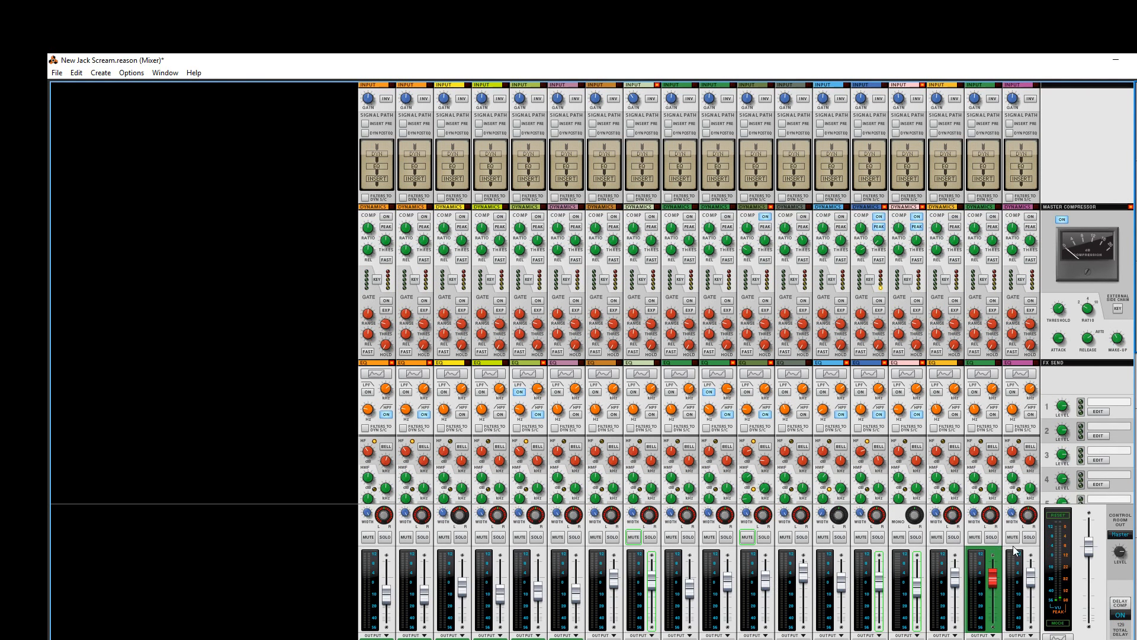
pyautogui.click(992, 538)
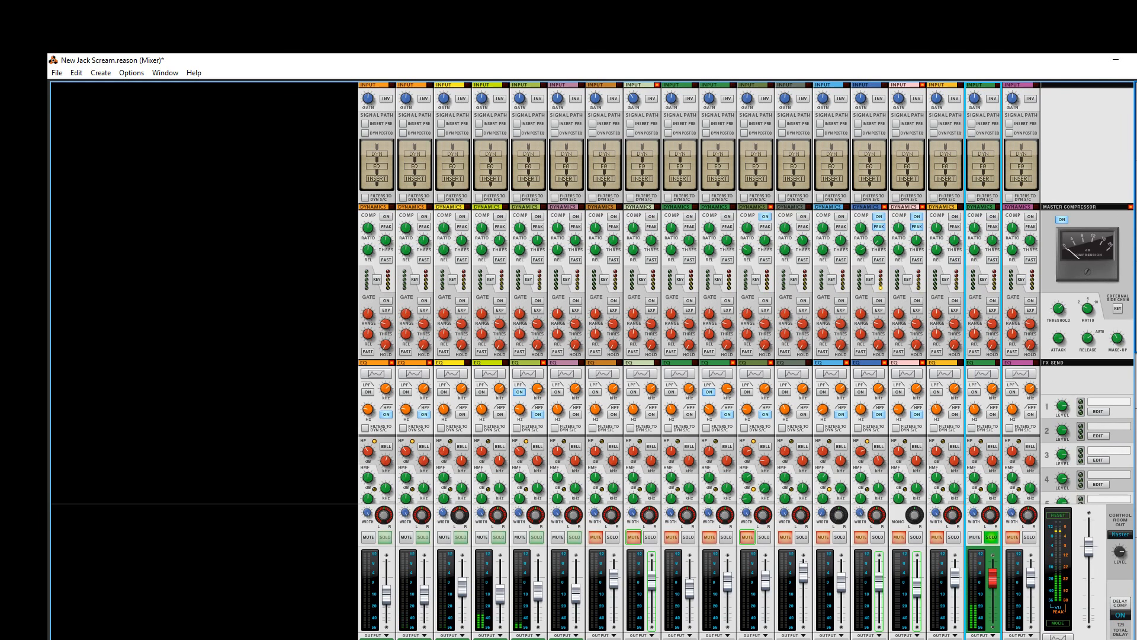
pyautogui.click(414, 638)
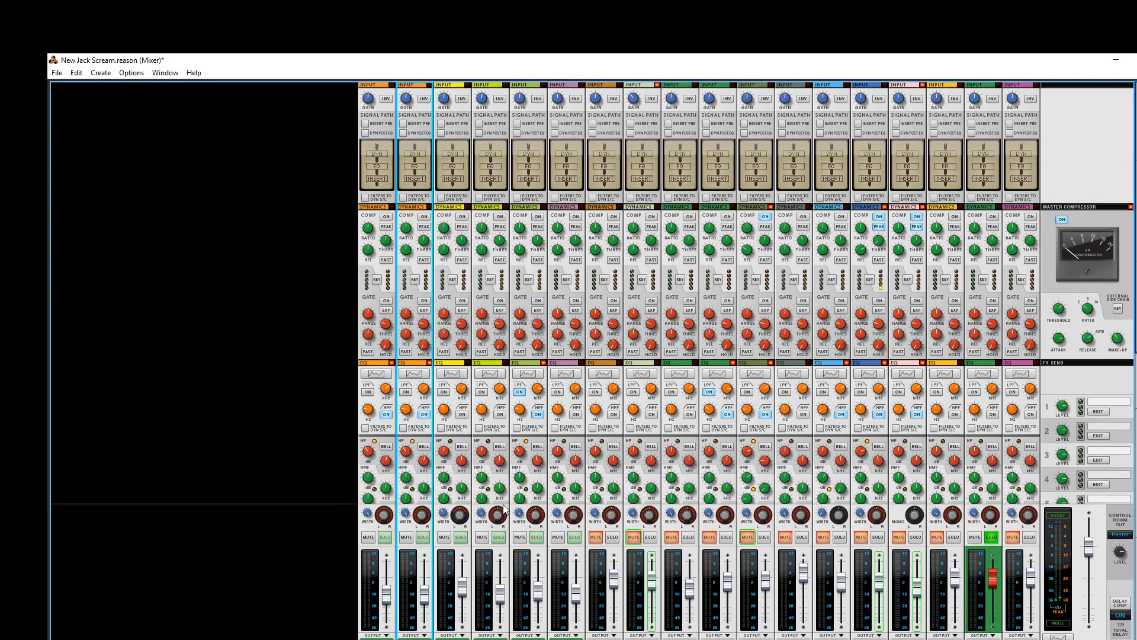
# Step: Solo the Drum Triggers channel in the rack
pyautogui.press('F6')
pyautogui.scroll(-3, 458, 492)
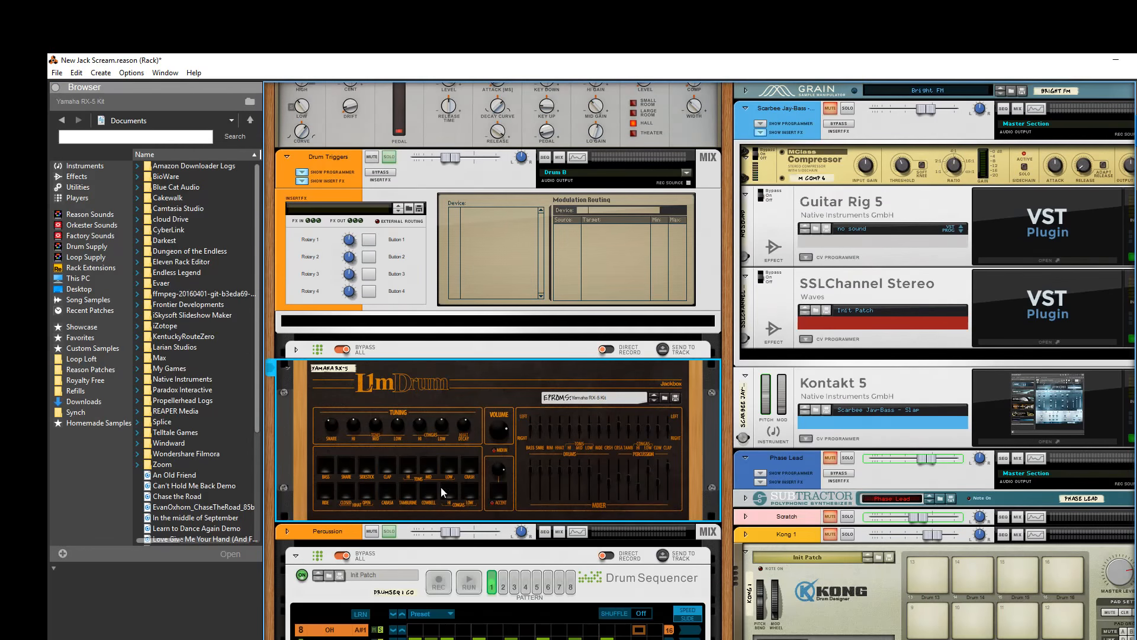
pyautogui.scroll(10, 441, 486)
pyautogui.scroll(-15, 411, 398)
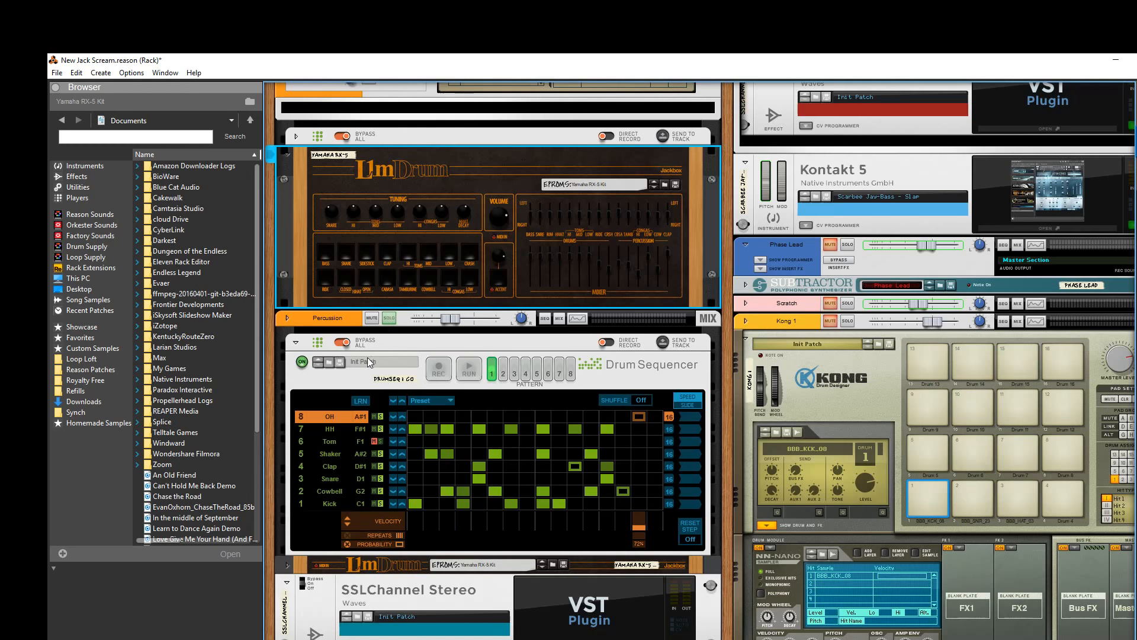
pyautogui.scroll(6, 383, 342)
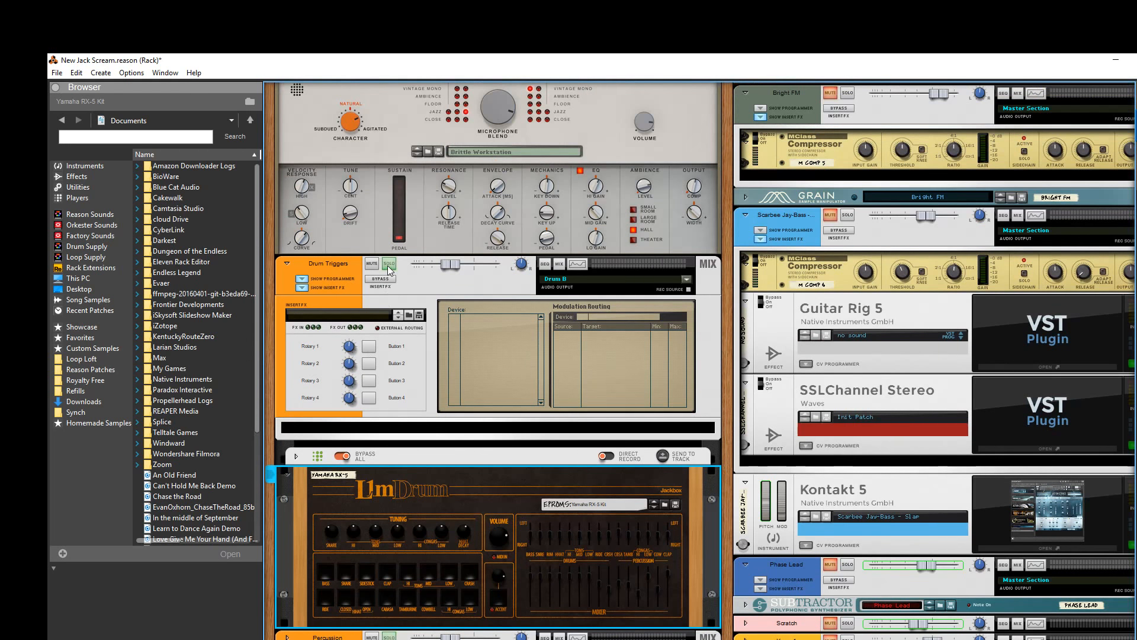
pyautogui.click(389, 265)
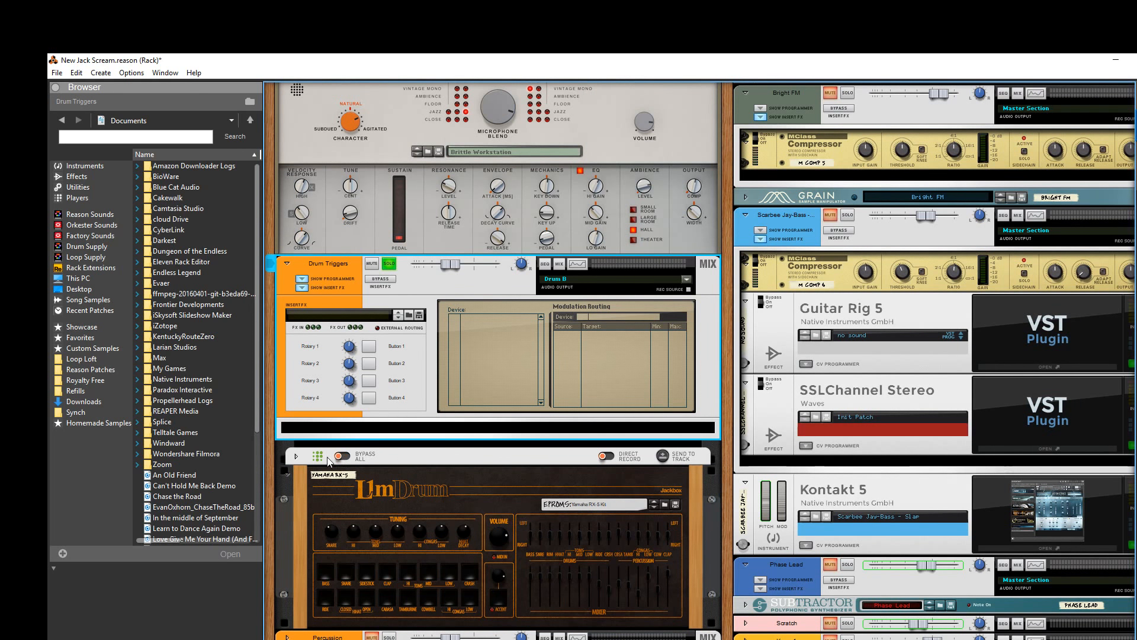
# Step: Expand the player section below Drum Triggers and run its Drum Sequencer pattern
pyautogui.click(297, 457)
pyautogui.click(468, 480)
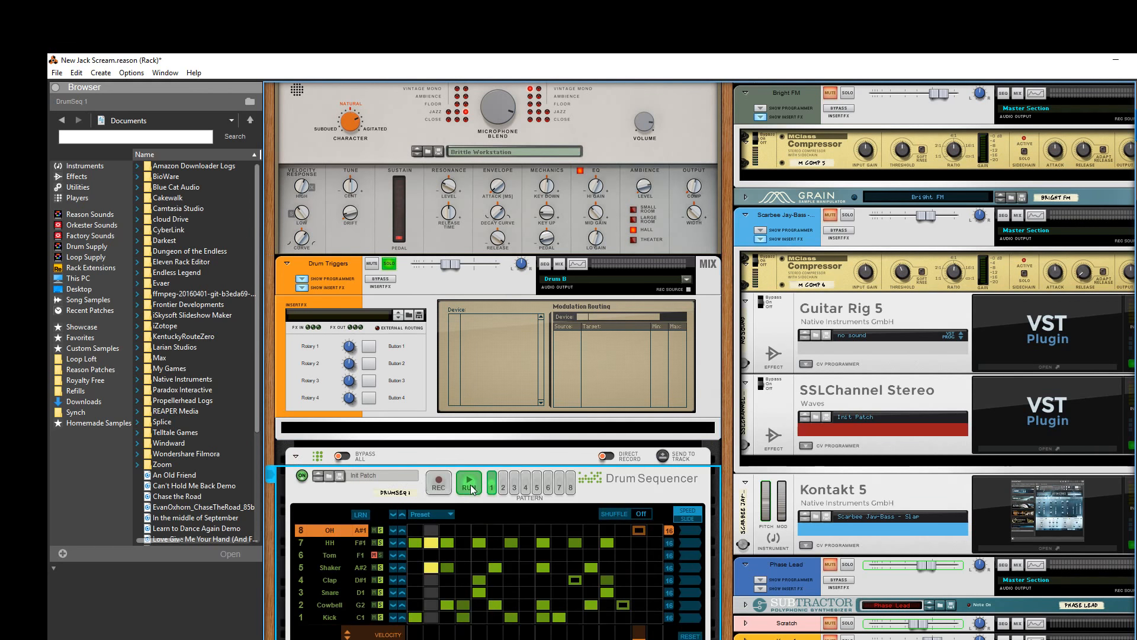
pyautogui.scroll(-3, 471, 481)
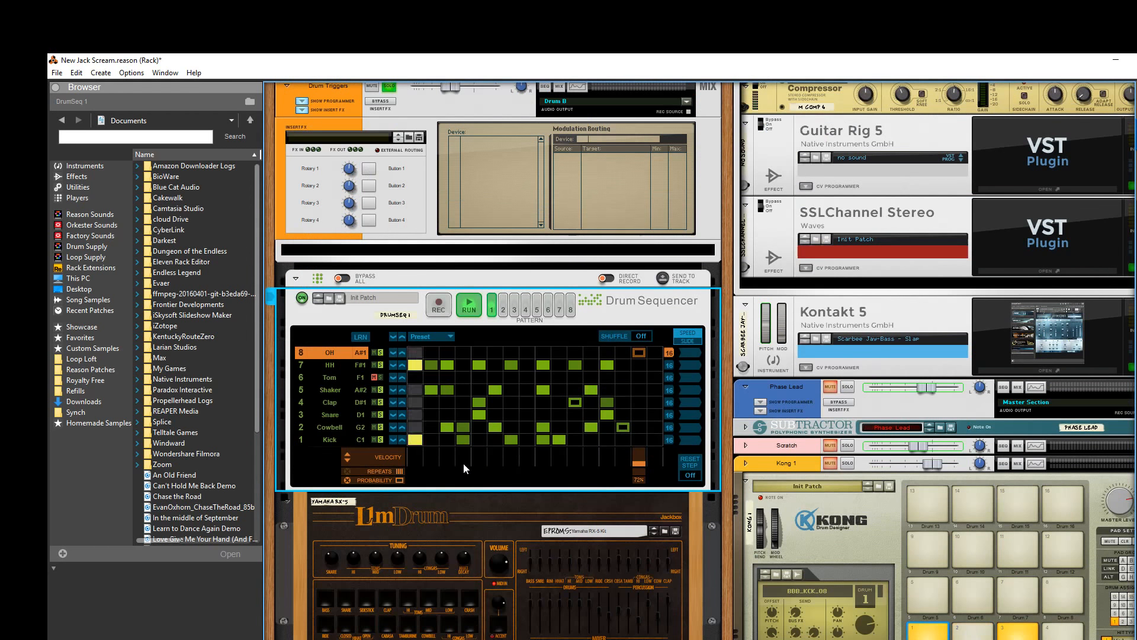
# Step: Turn off the Drum Triggers solo in the mixer and return to the rack
pyautogui.press('F5')
pyautogui.click(386, 539)
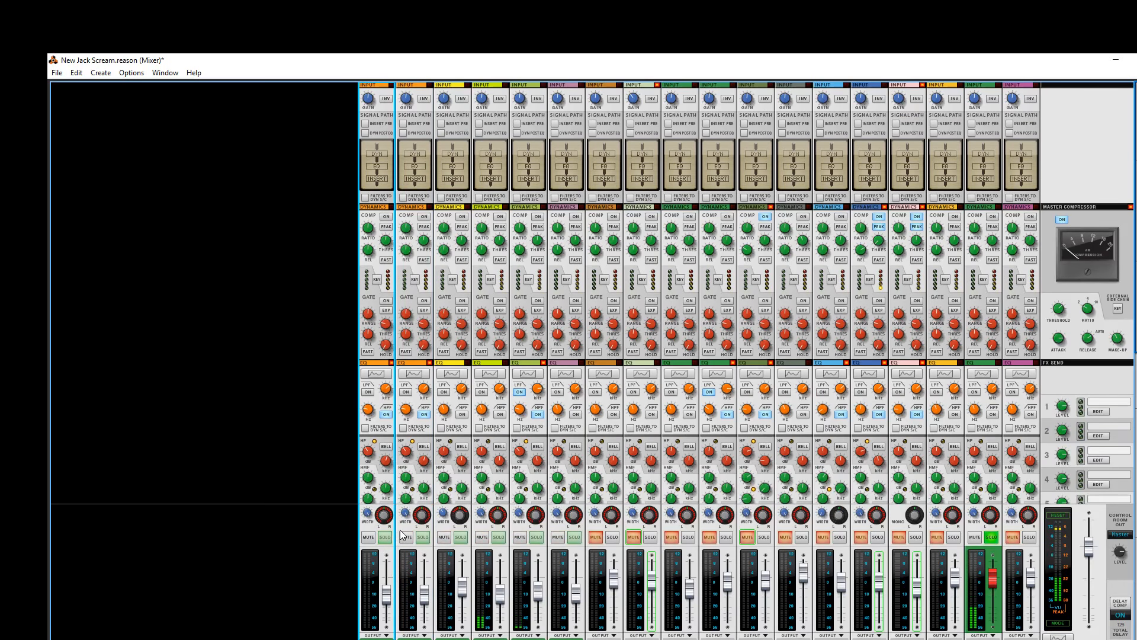
pyautogui.press('F6')
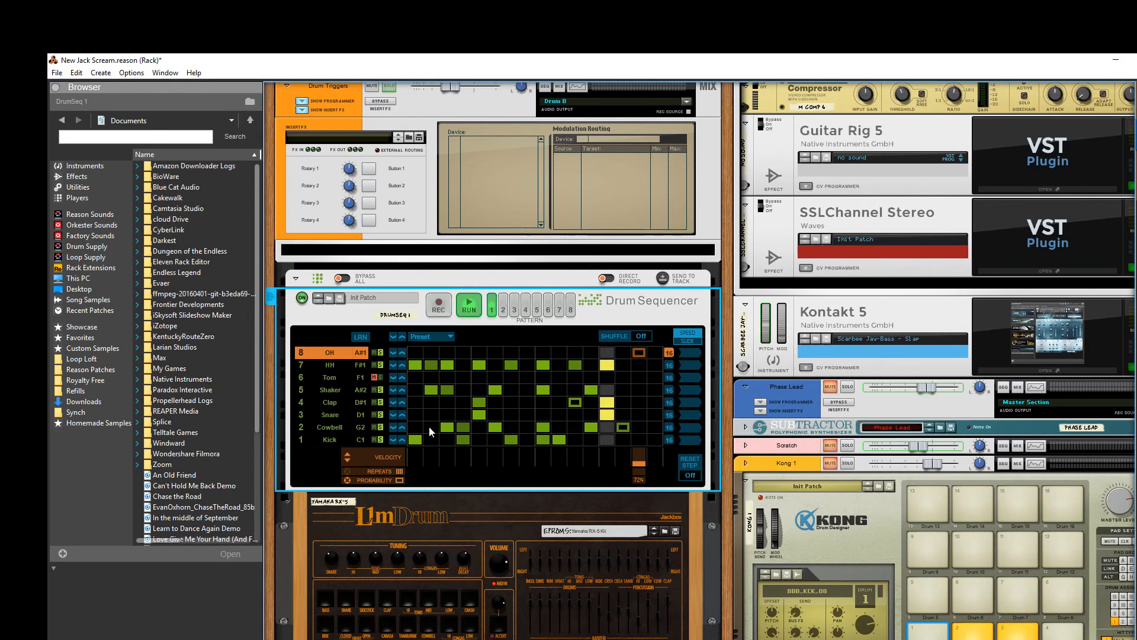
# Step: Stop and restart the first Drum Sequencer three times to compare the drums with and without its triggers
pyautogui.click(467, 313)
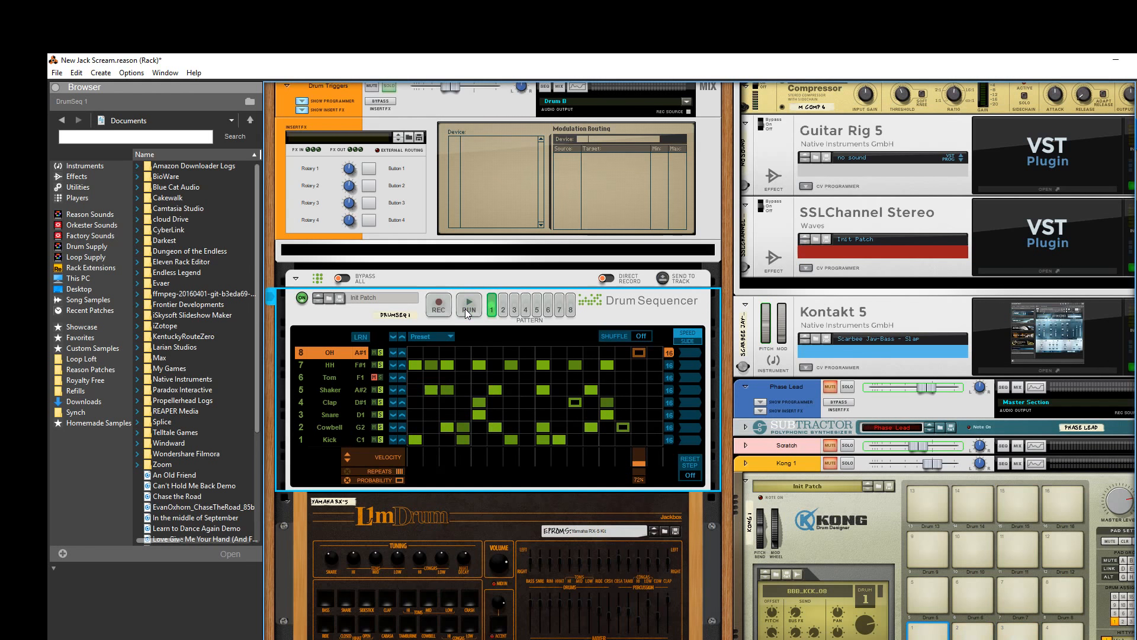
pyautogui.click(466, 313)
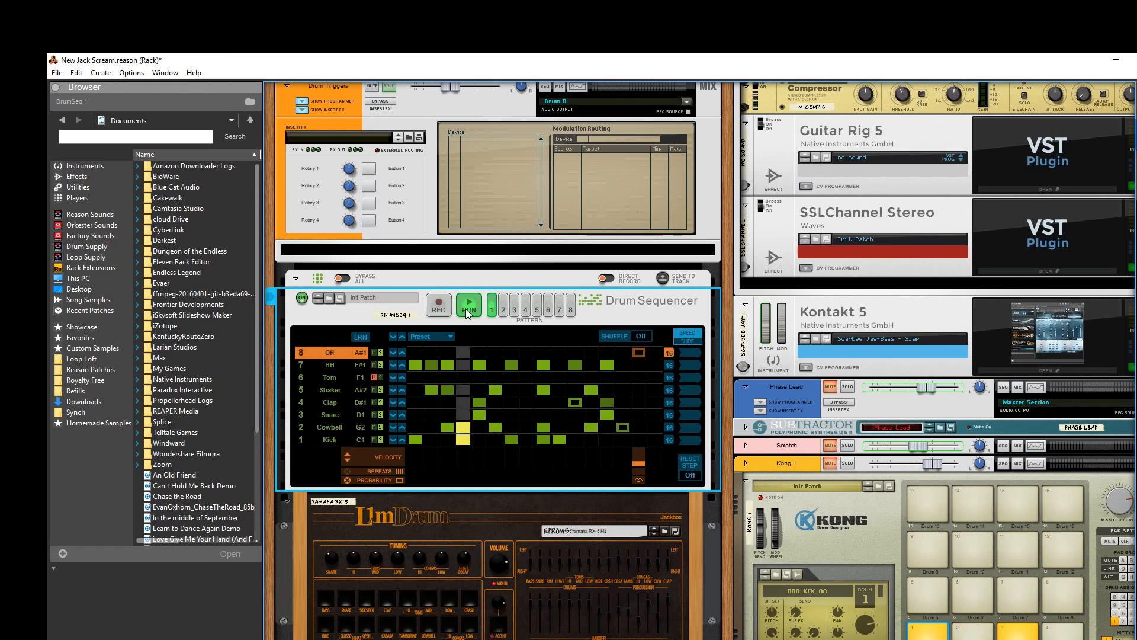
pyautogui.click(467, 313)
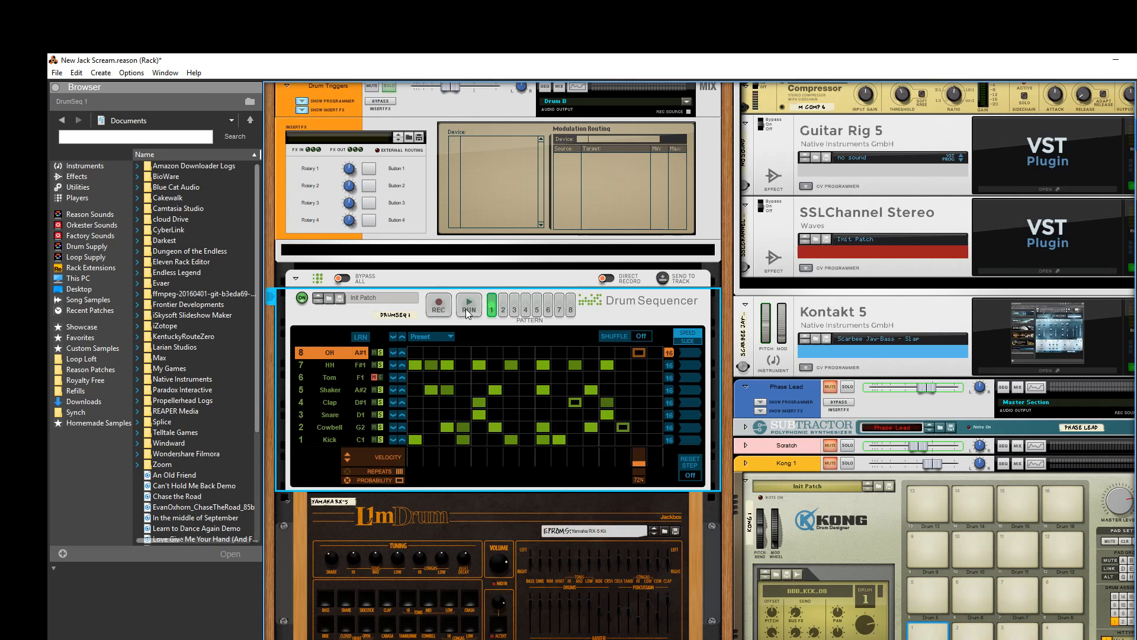
pyautogui.click(468, 313)
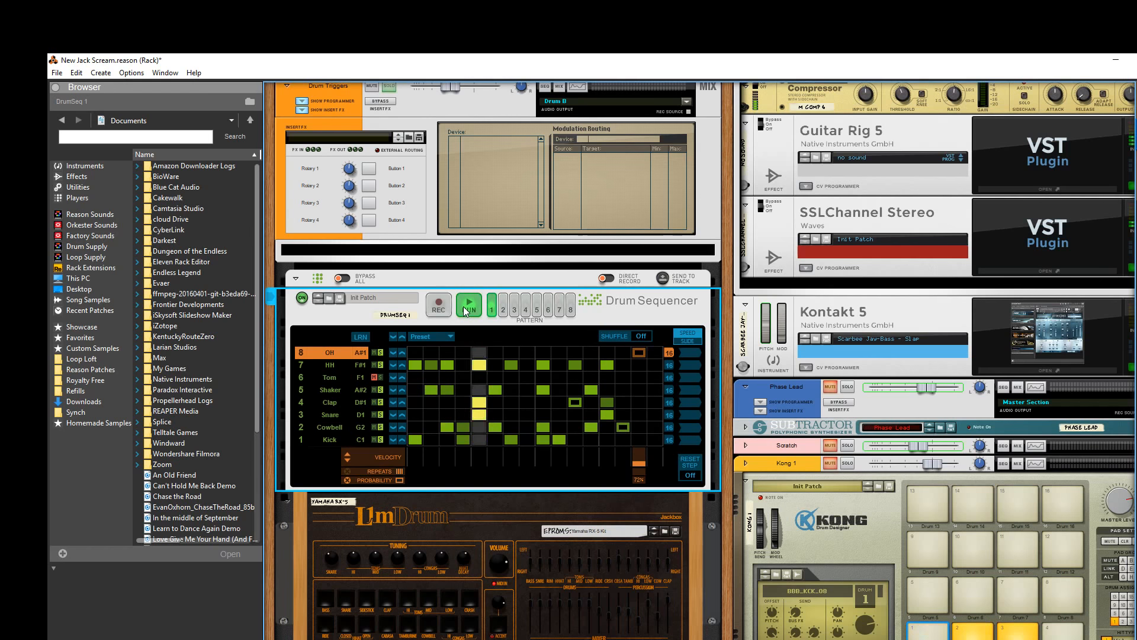
pyautogui.click(467, 313)
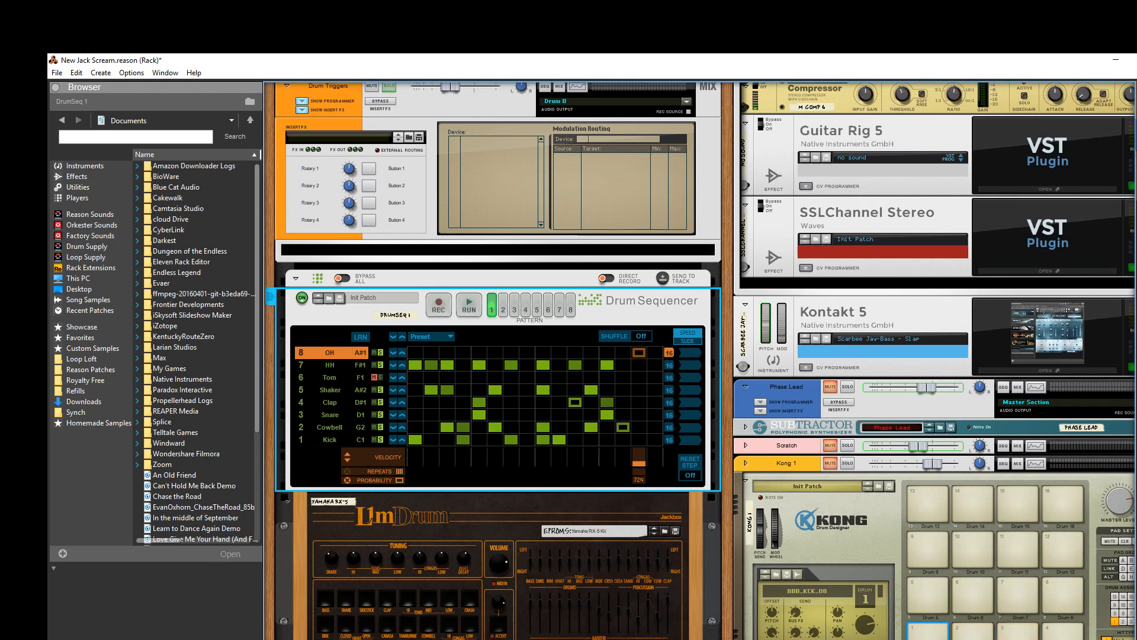
pyautogui.click(468, 313)
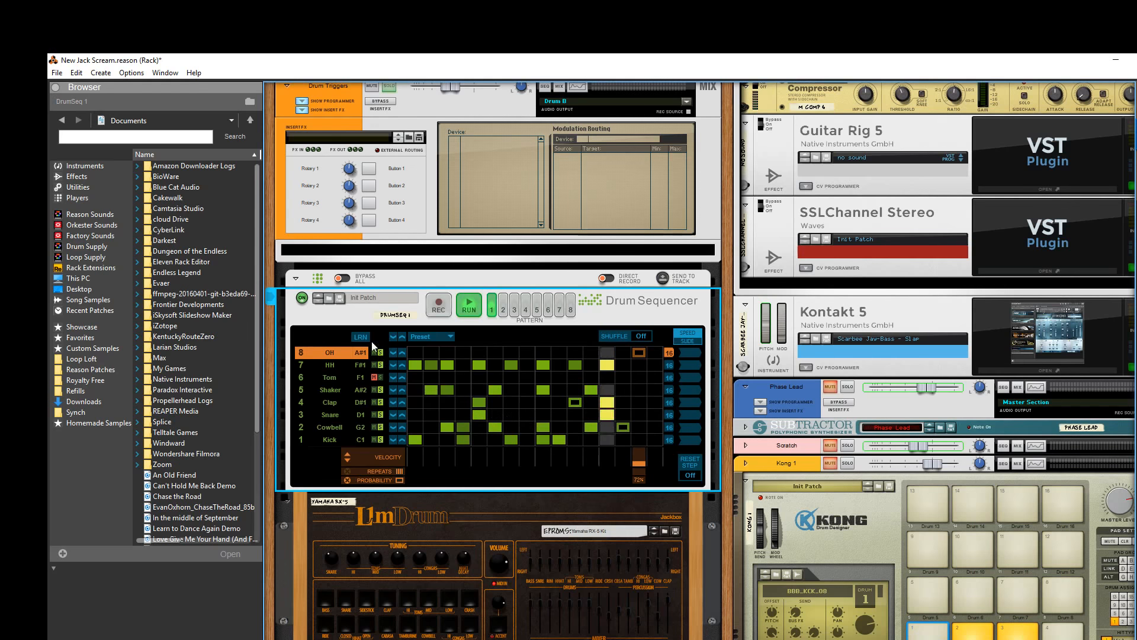
# Step: Mute the Drum Triggers channel in the rack
pyautogui.click(389, 87)
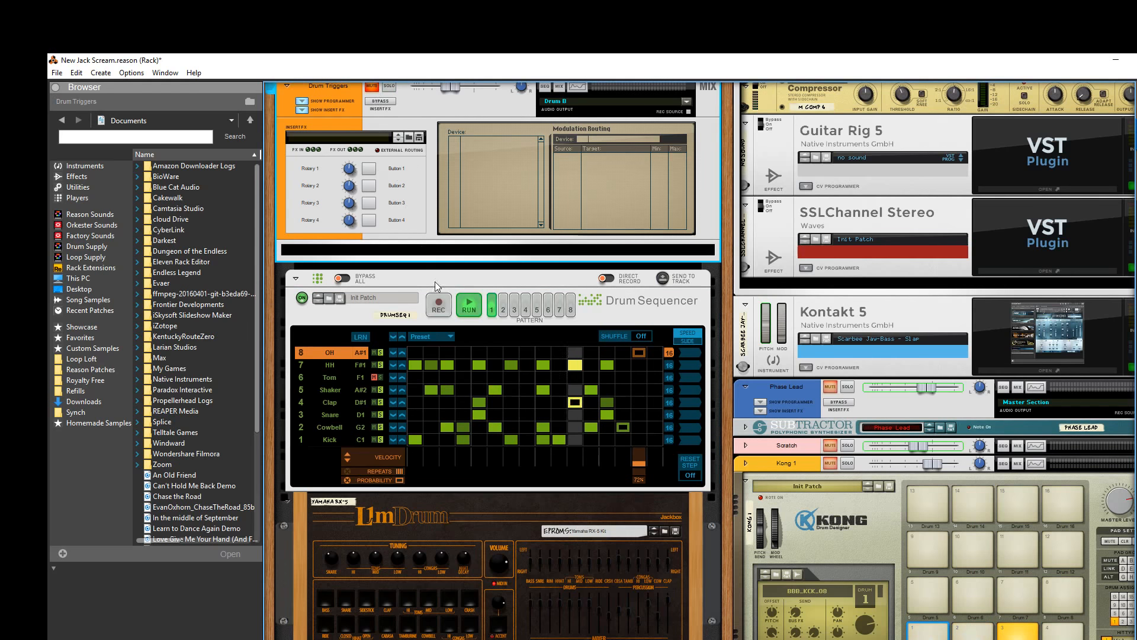
pyautogui.scroll(5, 566, 446)
pyautogui.scroll(-6, 566, 447)
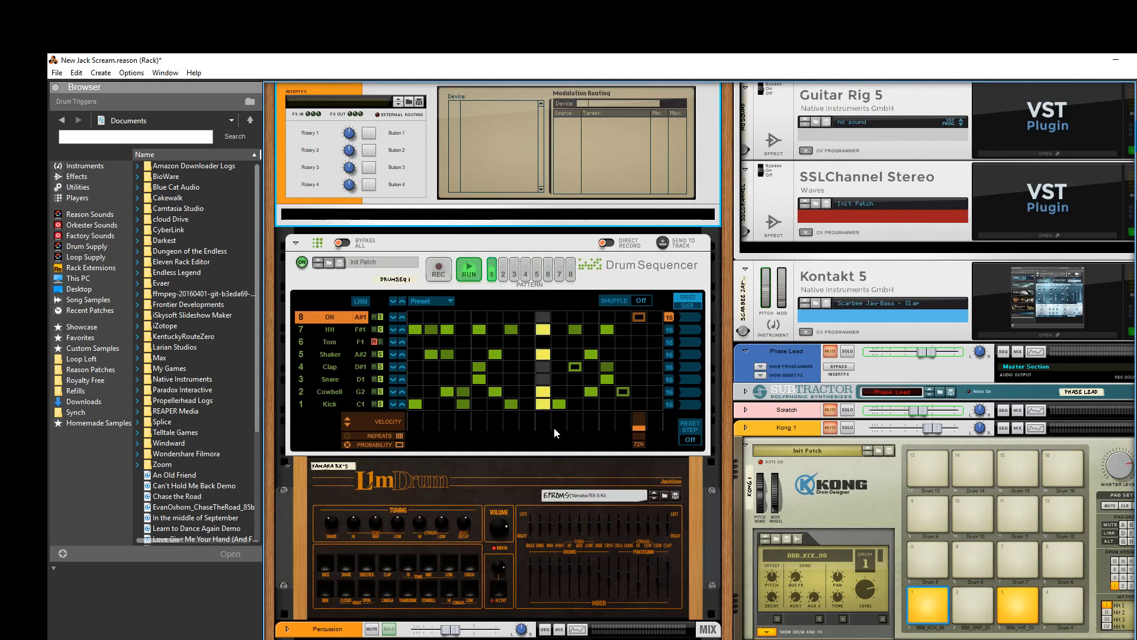
# Step: Select the Kick channel and mute the Snare channel in the mixer
pyautogui.hotkey('alt', 'Tab')
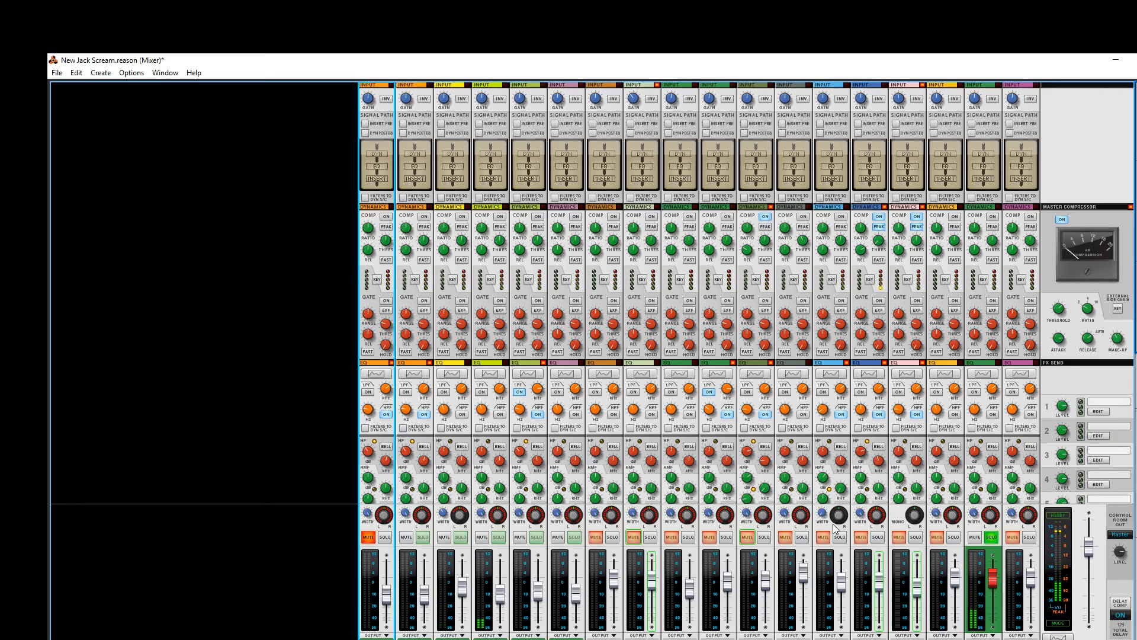
pyautogui.click(445, 542)
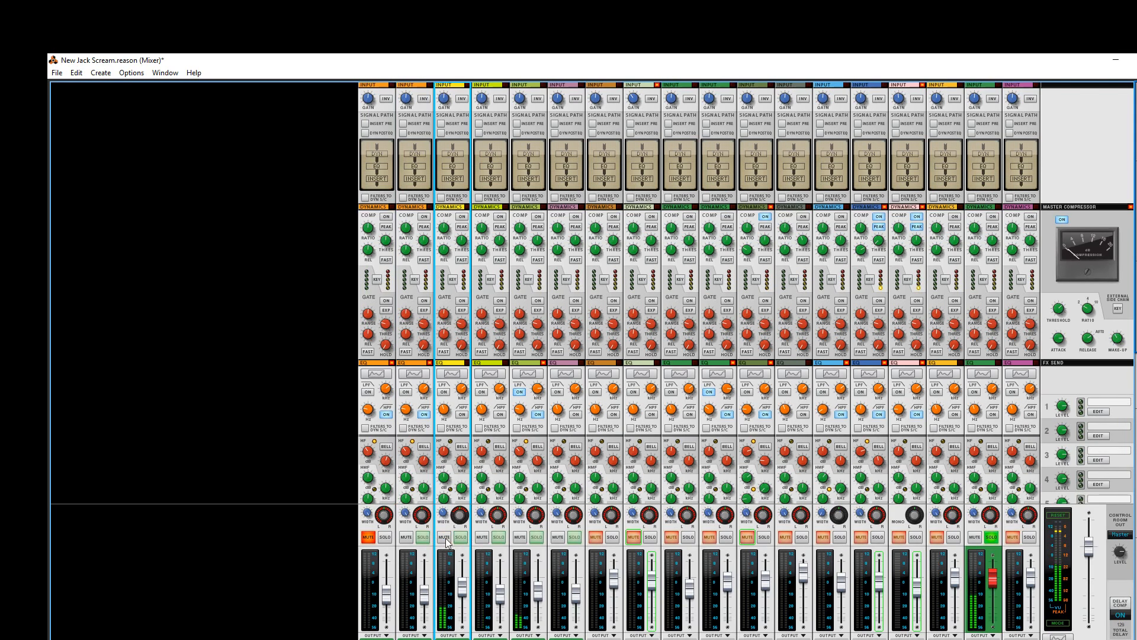
pyautogui.click(482, 538)
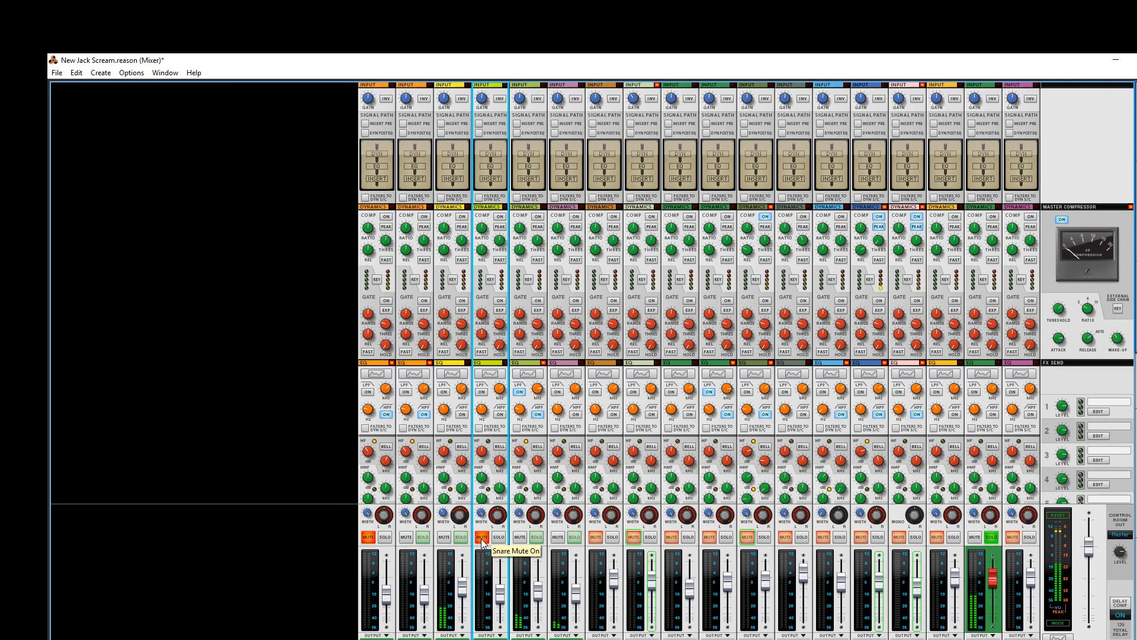
# Step: Audition the first drum pad of the Kong 1 drum designer in the rack
pyautogui.press('F6')
pyautogui.scroll(10, 594, 460)
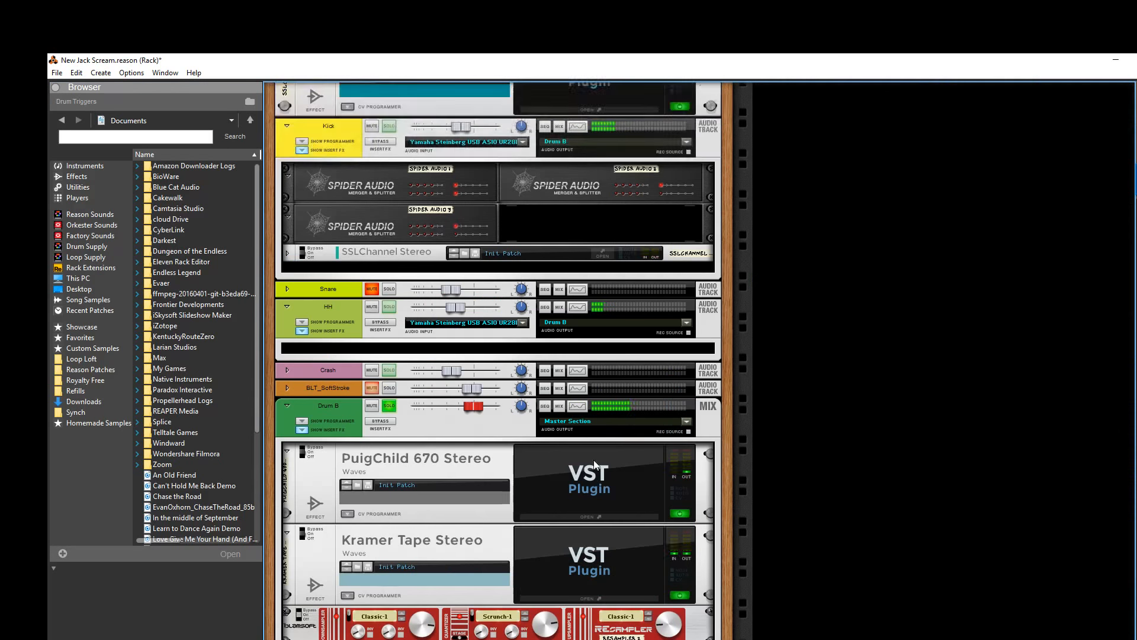
pyautogui.scroll(4, 463, 472)
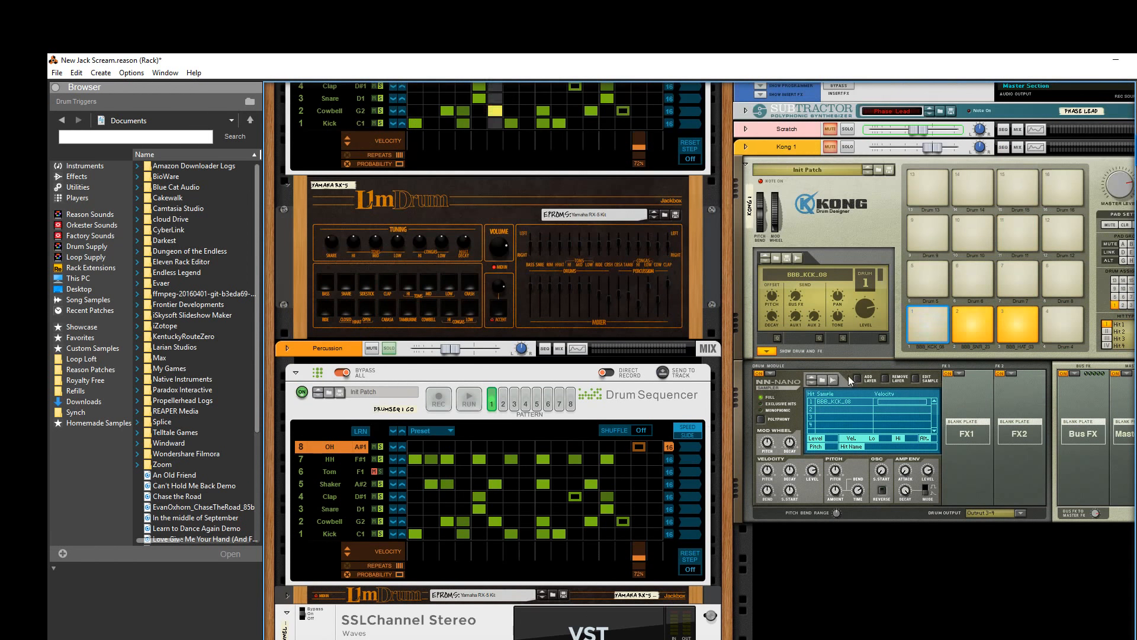
pyautogui.click(931, 330)
pyautogui.moveTo(774, 325)
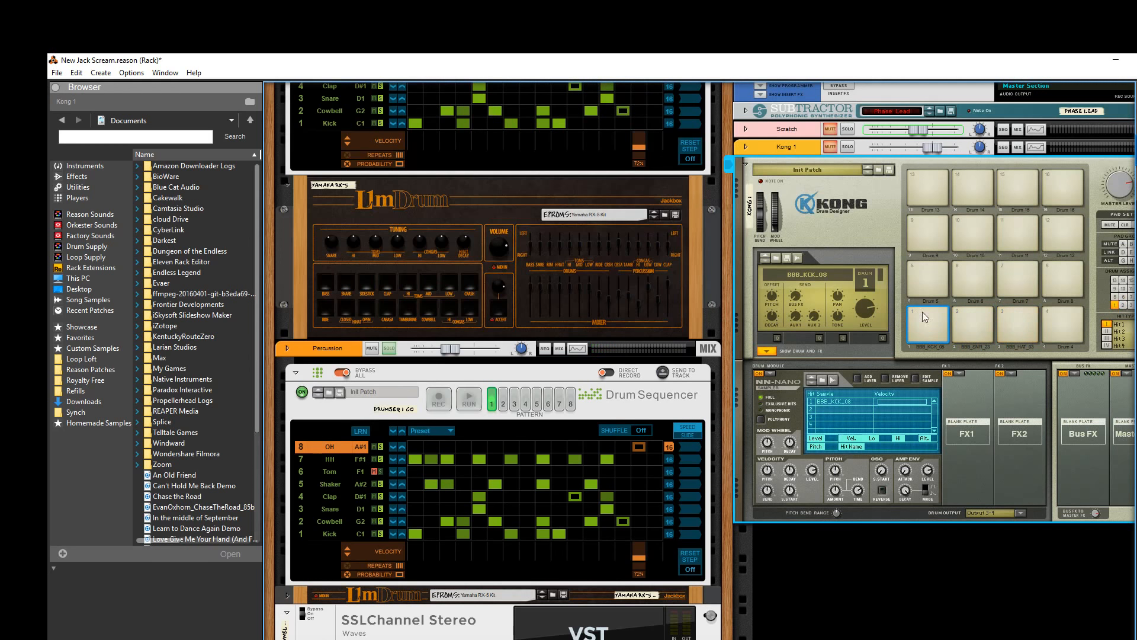
# Step: Turn on Bypass All for the Drum Triggers player section containing the first Drum Sequencer
pyautogui.scroll(8, 570, 399)
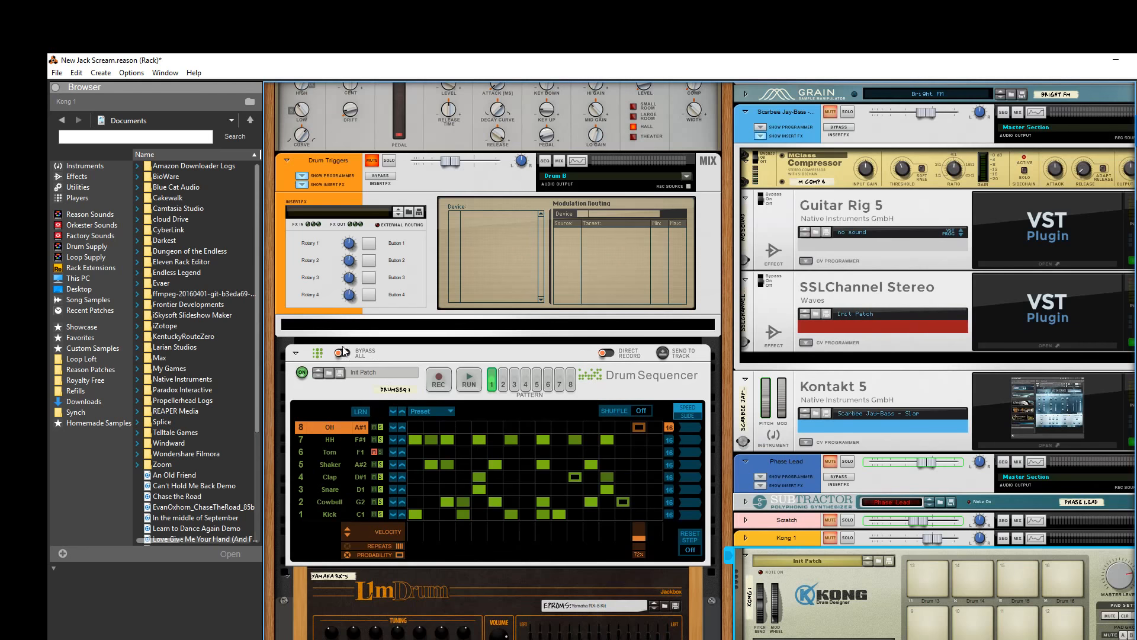
pyautogui.click(343, 352)
pyautogui.scroll(-5, 706, 392)
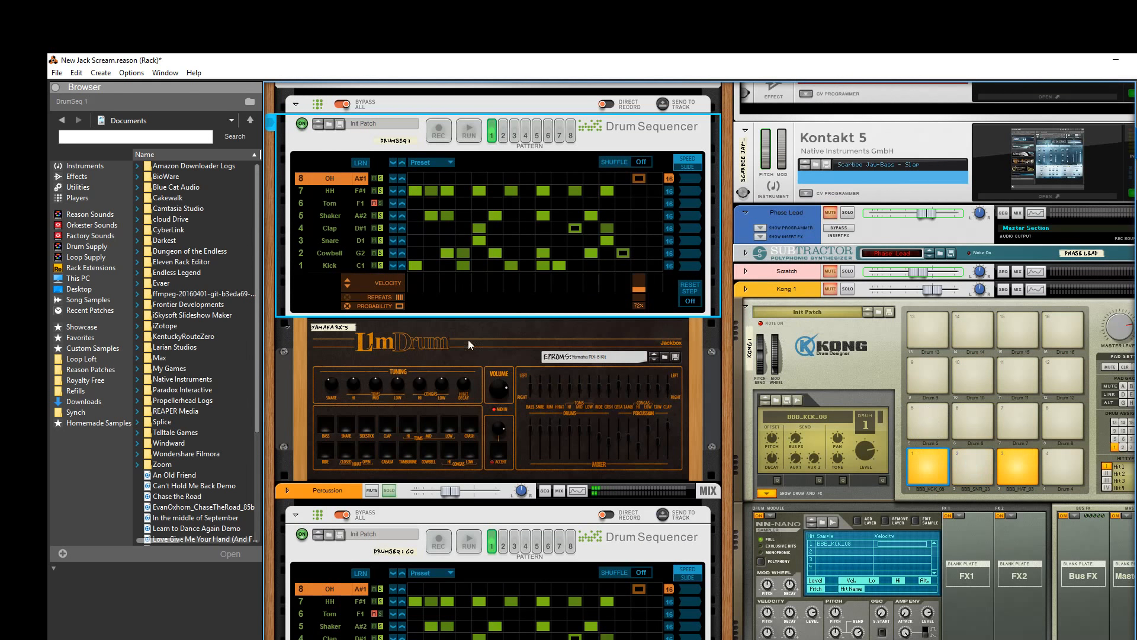
pyautogui.scroll(5, 468, 340)
# Step: Unmute the Snare channel in the mixer and return to the rack
pyautogui.press('F5')
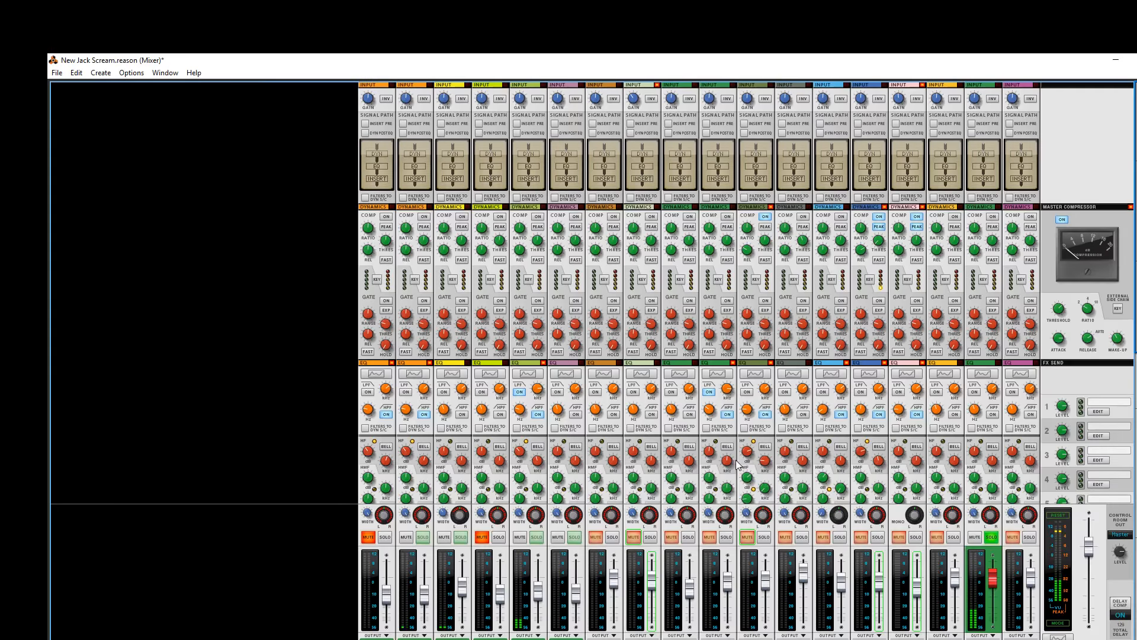
pyautogui.click(482, 537)
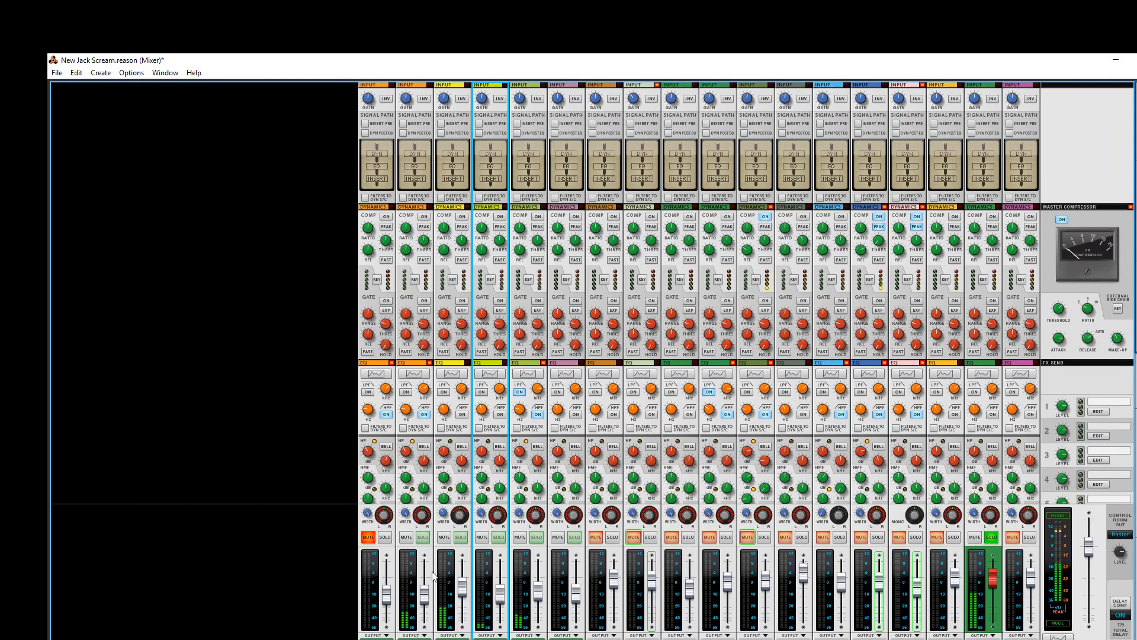
pyautogui.hotkey('alt', 'Tab')
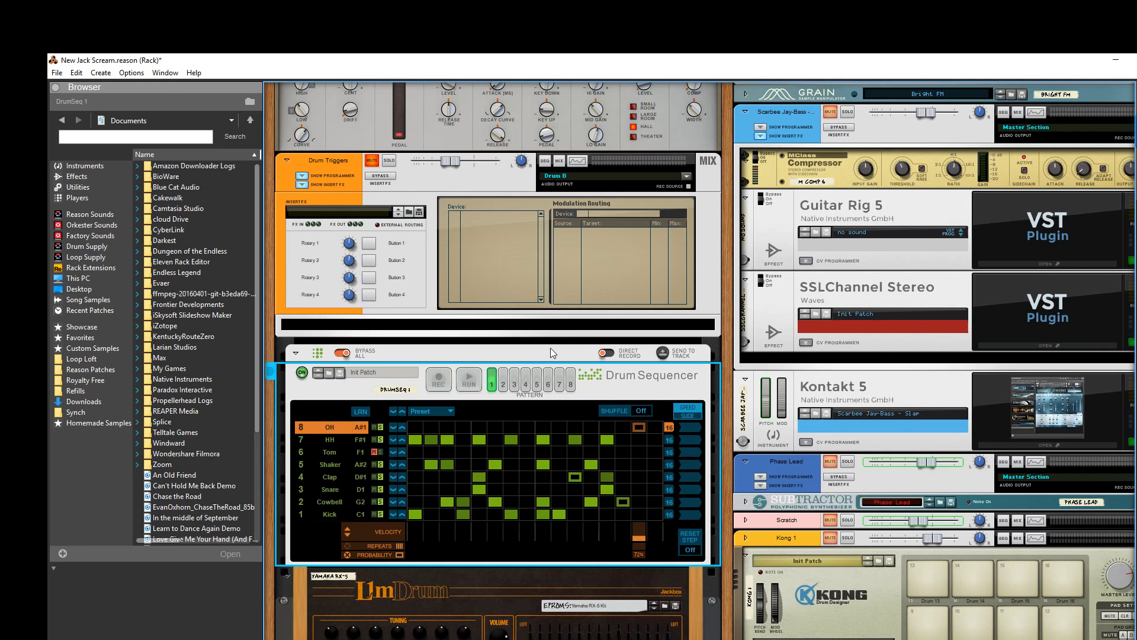
# Step: Return the playhead to the start of the song in the sequencer and play back the arrangement with the ReGroove mixer open
pyautogui.press('F5')
pyautogui.press('F6')
pyautogui.press('F7')
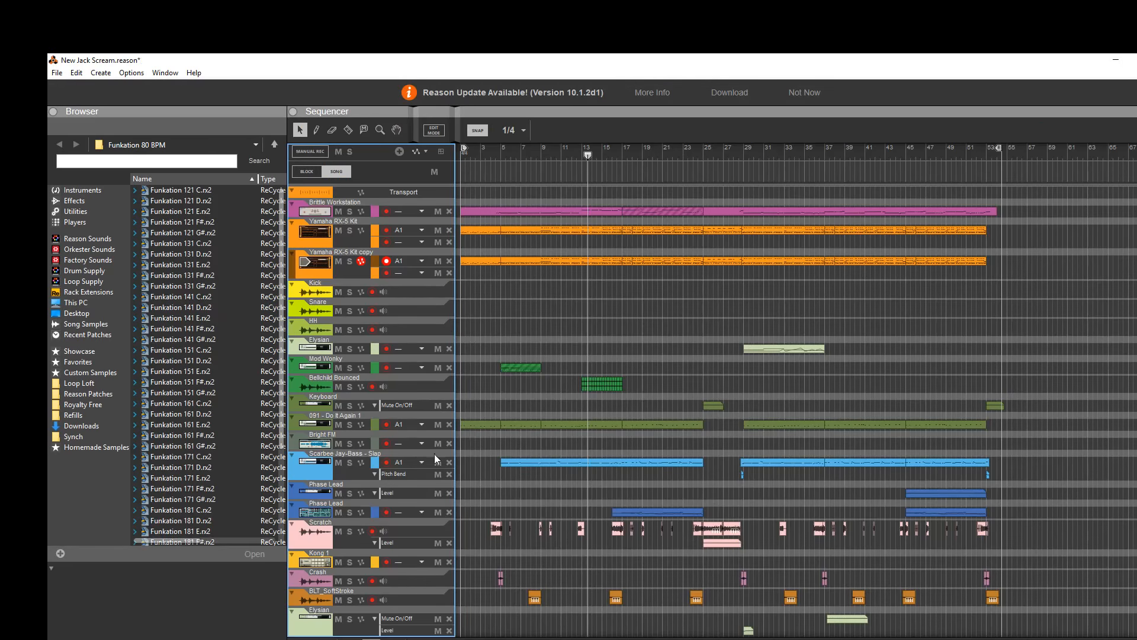
pyautogui.scroll(1, 381, 385)
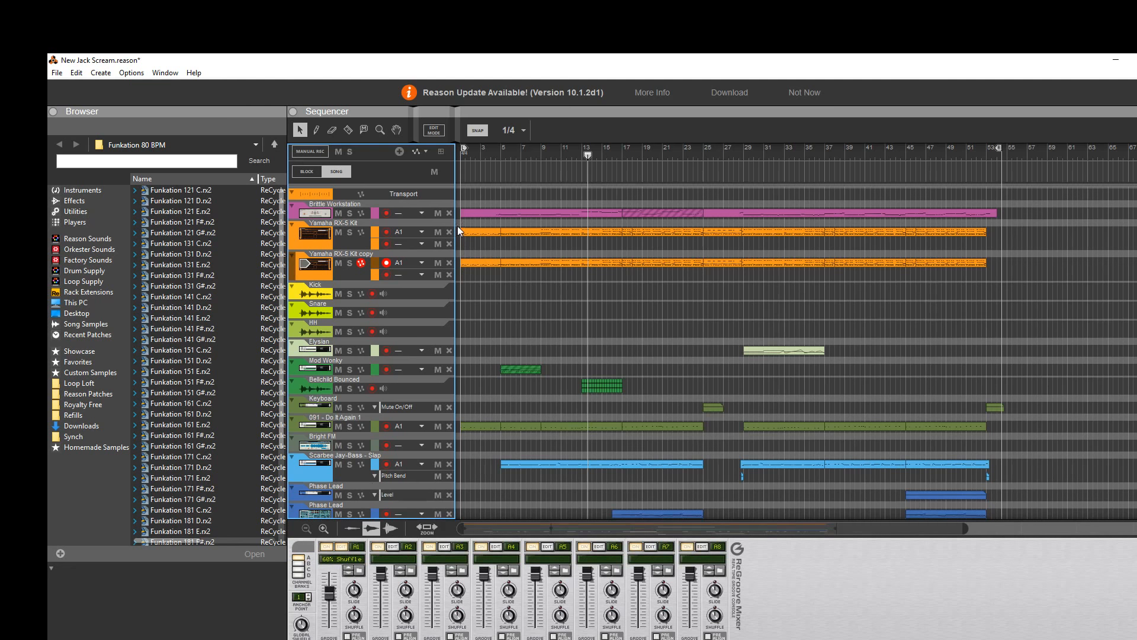
pyautogui.click(469, 151)
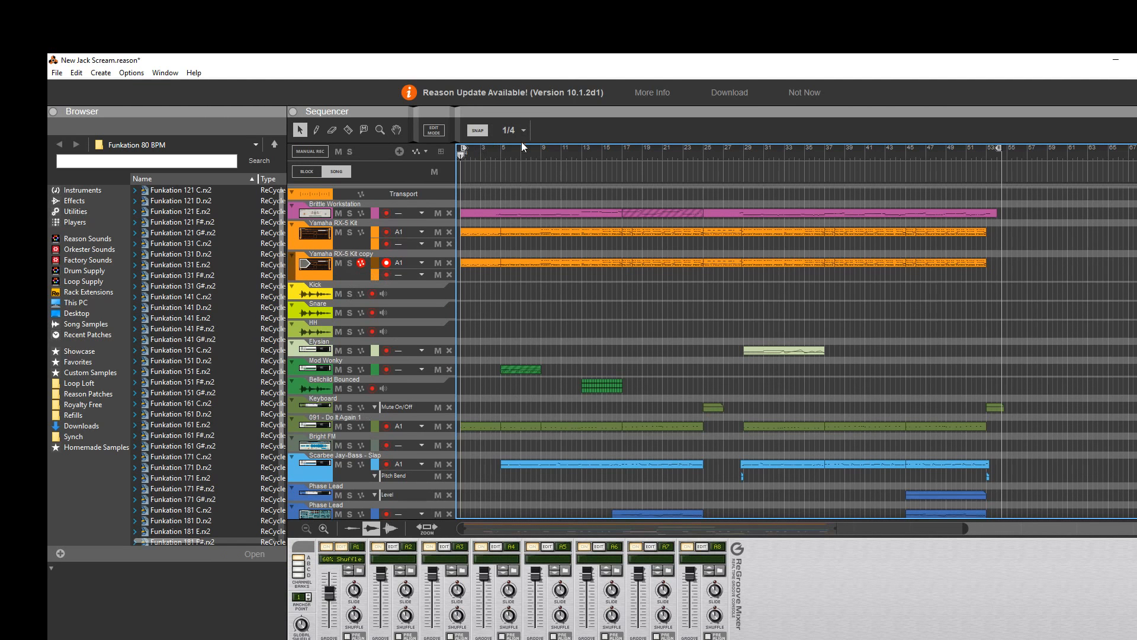
pyautogui.press('space')
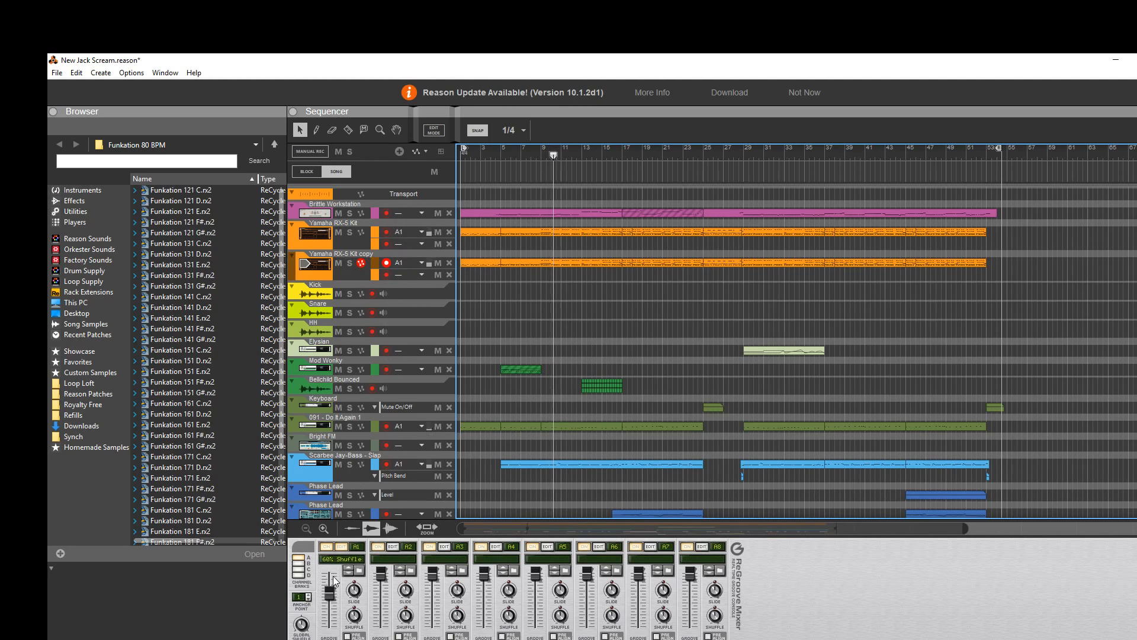
# Step: Compare the song's groove by lowering ReGroove channel A1's amount slider to its minimum and raising it back to about its former position
pyautogui.moveTo(330, 597)
pyautogui.moveTo(330, 597); pyautogui.dragTo(328, 633)
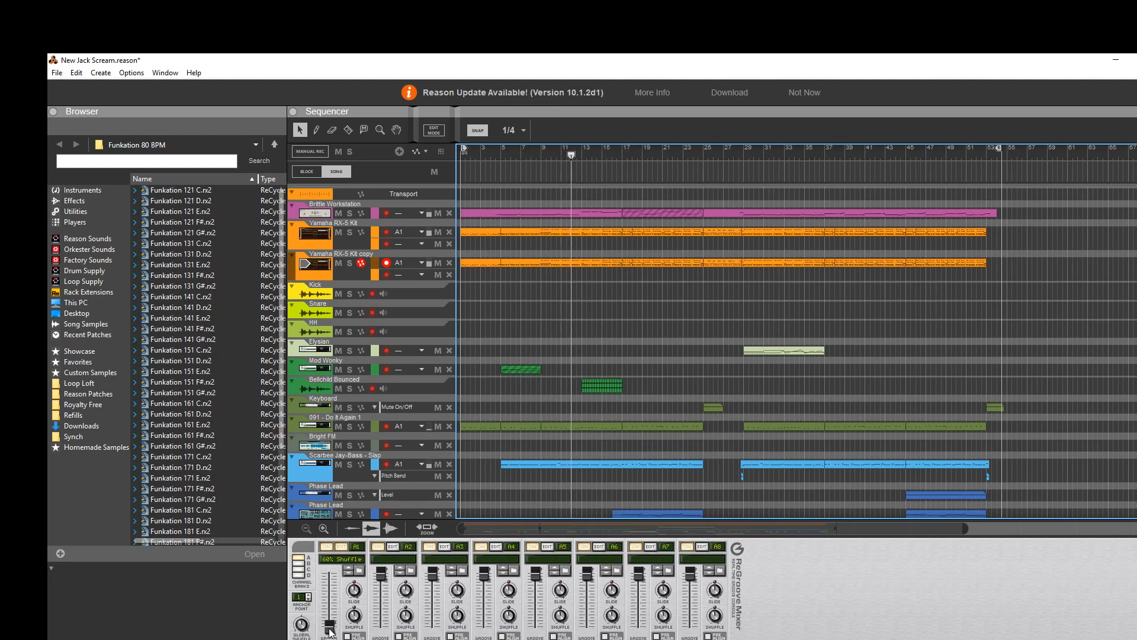
pyautogui.moveTo(330, 626); pyautogui.dragTo(336, 595)
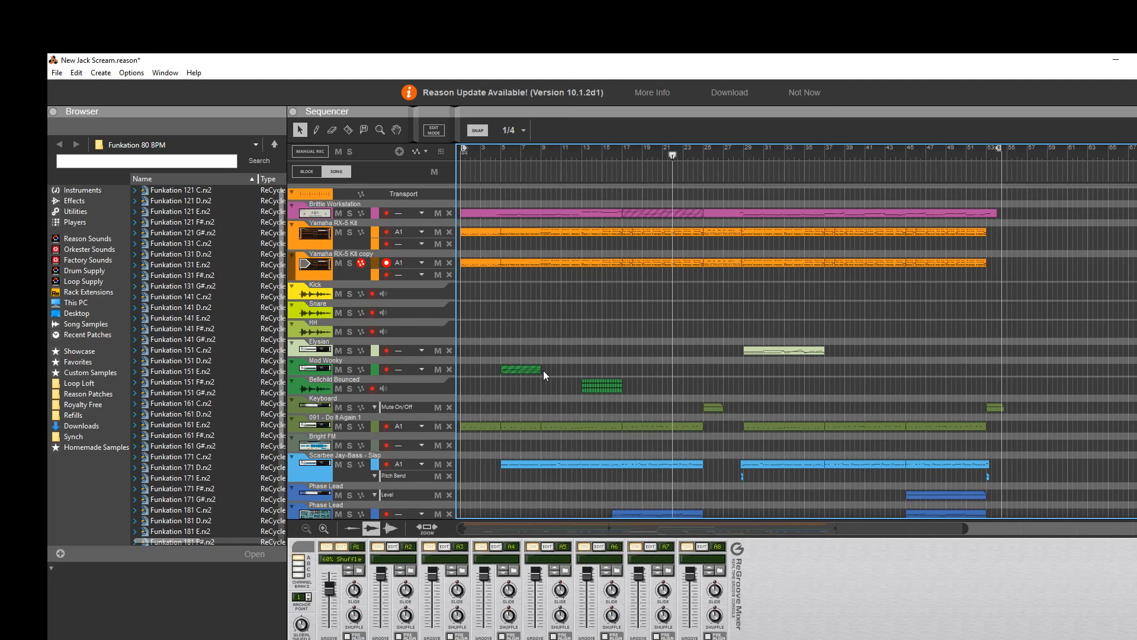
# Step: Open the groove patch list for ReGroove channel A1 and examine which sequencer tracks are assigned to that channel
pyautogui.click(361, 569)
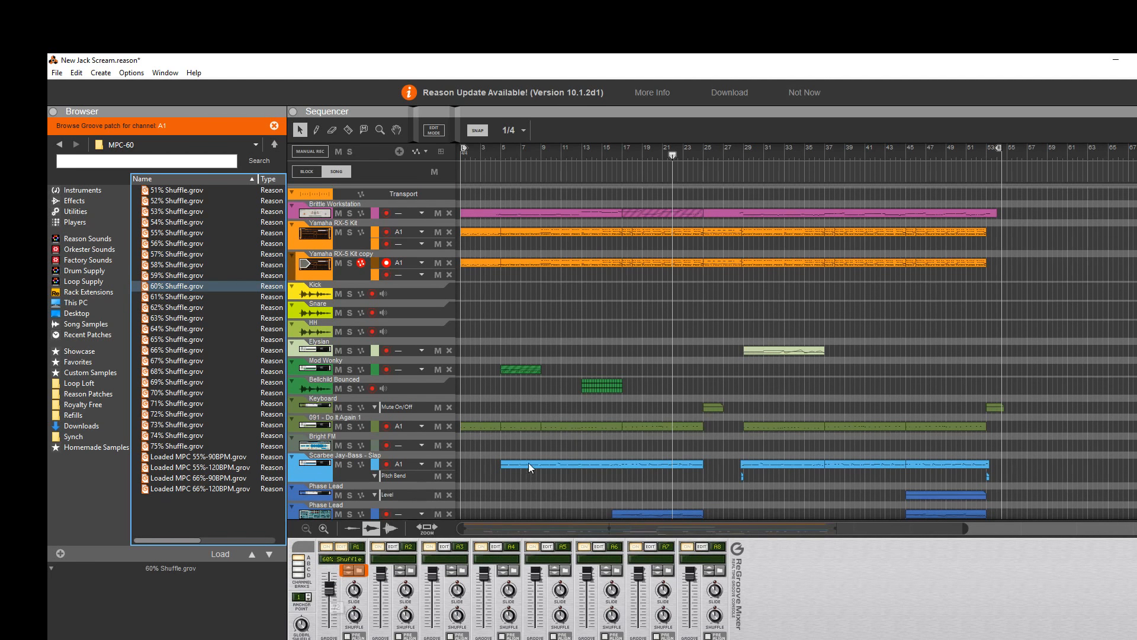
pyautogui.scroll(-3, 421, 441)
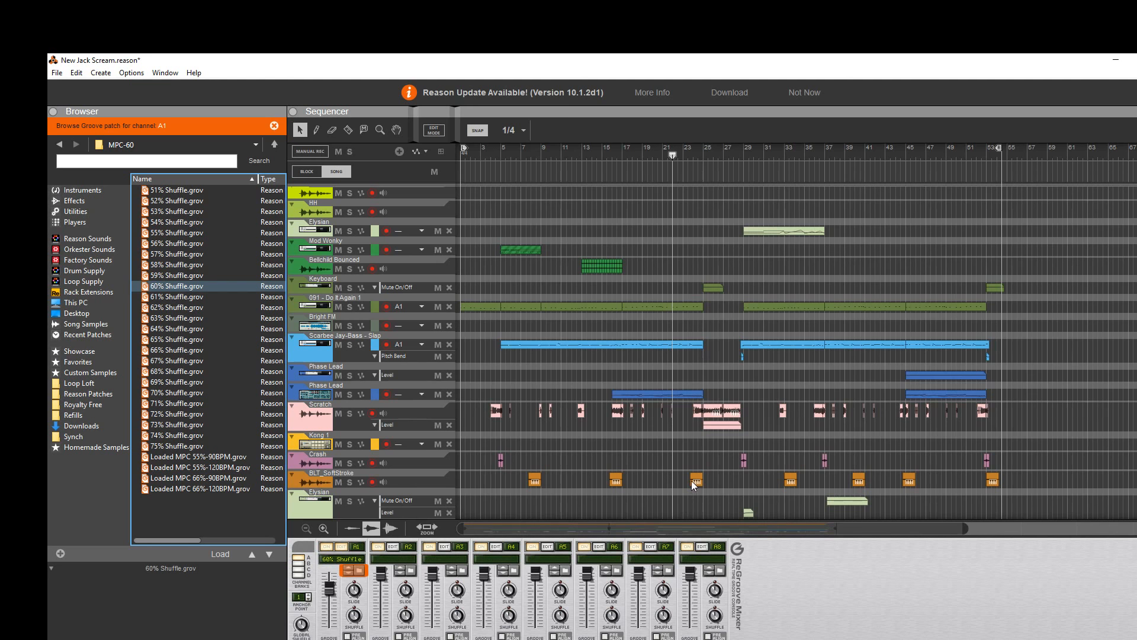
pyautogui.scroll(3, 600, 371)
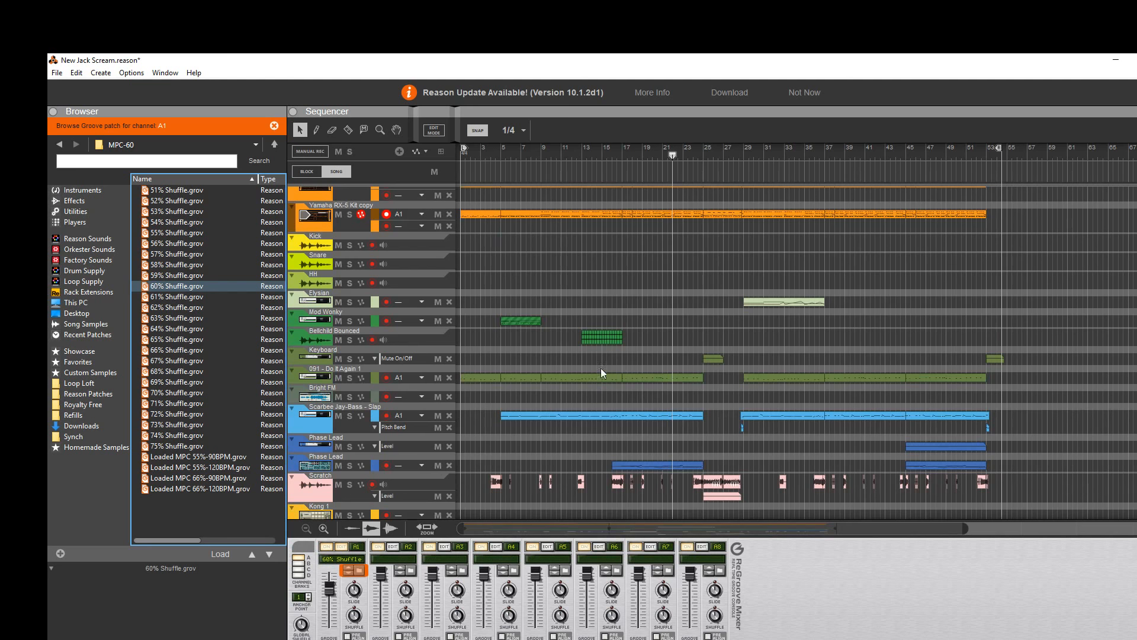
pyautogui.scroll(2, 607, 391)
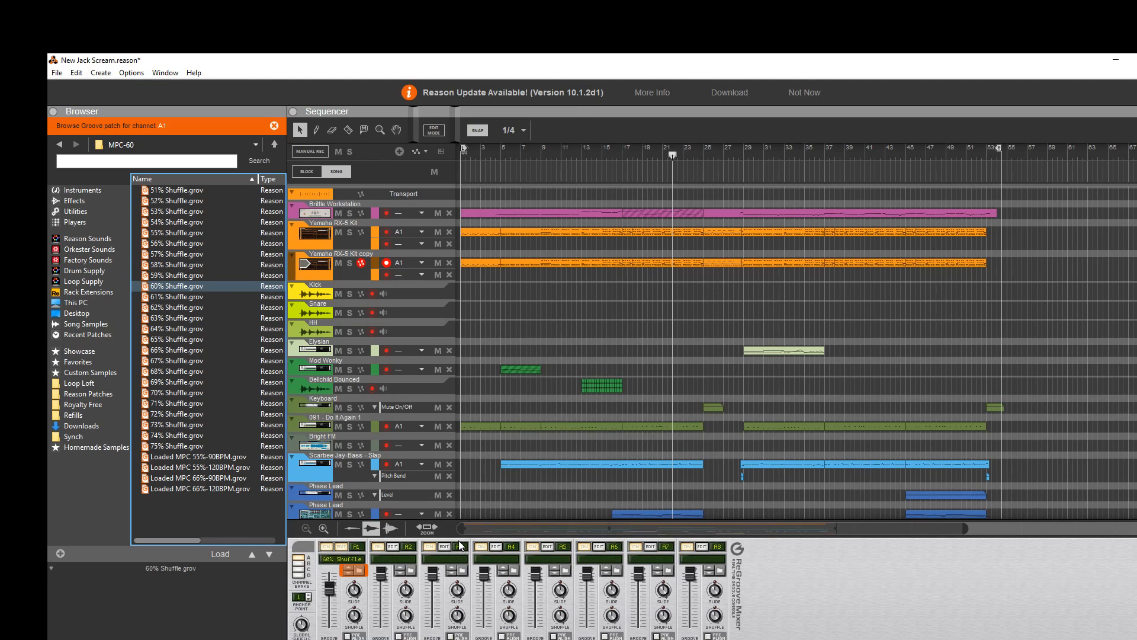
# Step: Turn off Bypass All for the Drum Triggers players in the rack and audition the first Drum Sequencer's pattern
pyautogui.press('F6')
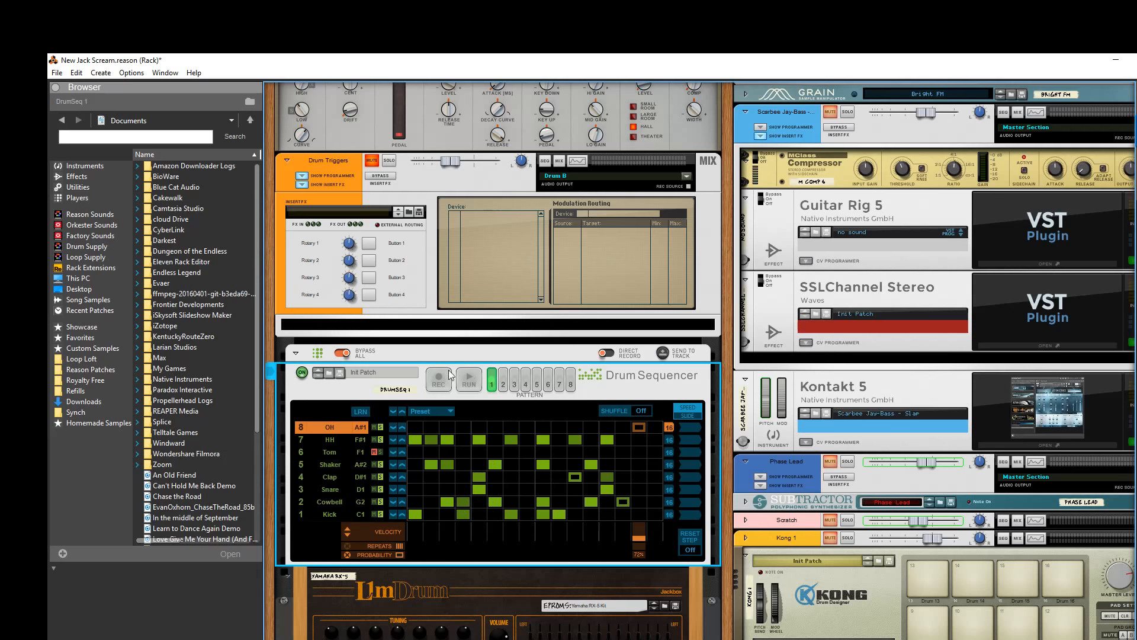
pyautogui.click(343, 354)
pyautogui.click(464, 380)
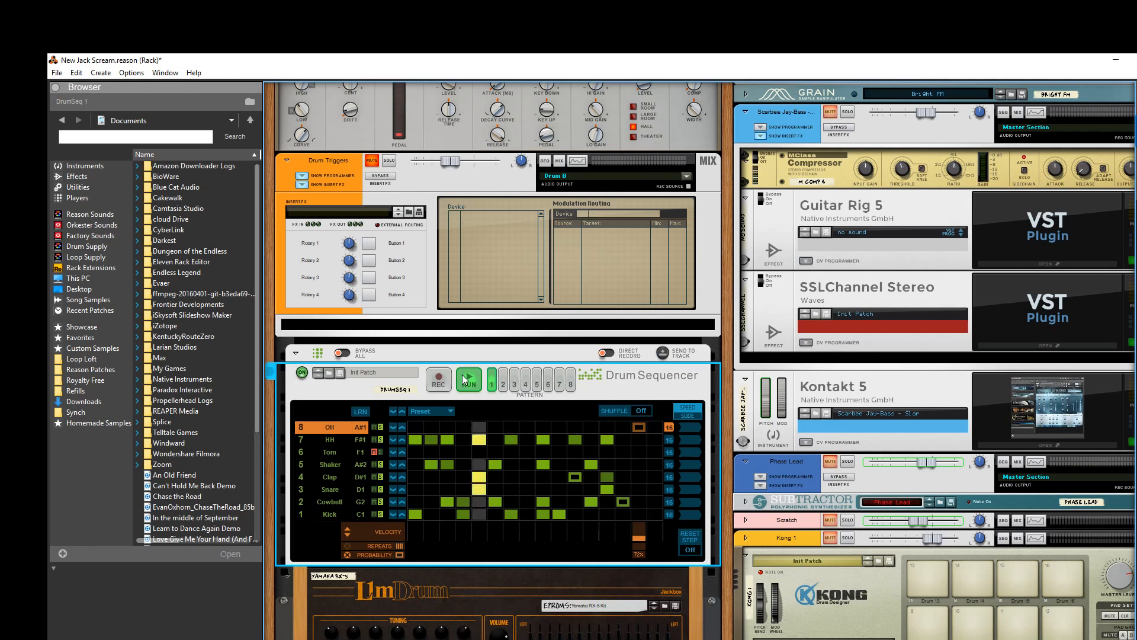
pyautogui.click(465, 380)
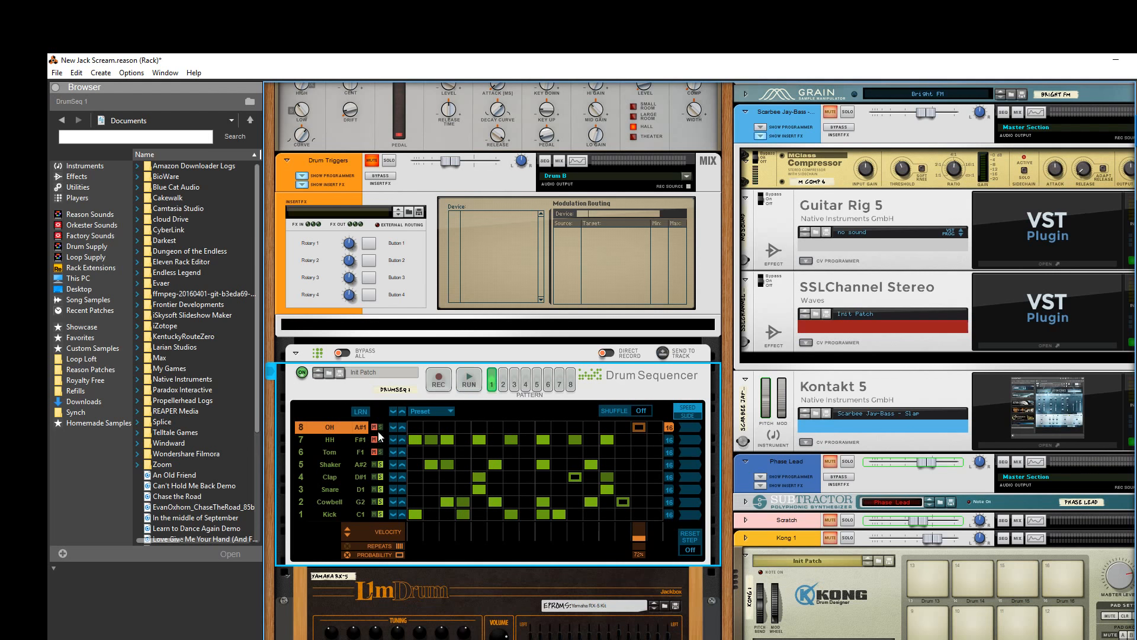
# Step: Clear the solos and mutes on all eight channels of the first Drum Sequencer
pyautogui.click(380, 452)
pyautogui.click(380, 440)
pyautogui.click(381, 428)
pyautogui.click(380, 428)
pyautogui.click(380, 440)
pyautogui.click(381, 452)
pyautogui.click(380, 465)
pyautogui.click(380, 477)
pyautogui.click(380, 490)
pyautogui.click(381, 503)
pyautogui.click(382, 515)
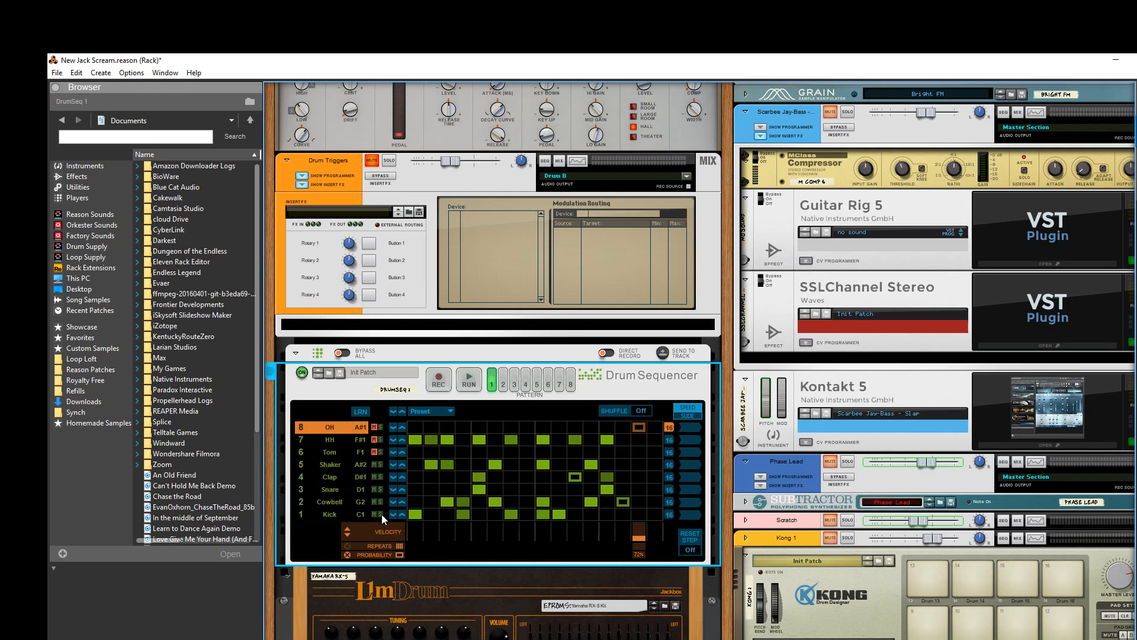
pyautogui.click(373, 427)
# Step: Solo the Snare and Kick channels in the first Drum Sequencer and audition the pattern
pyautogui.click(307, 514)
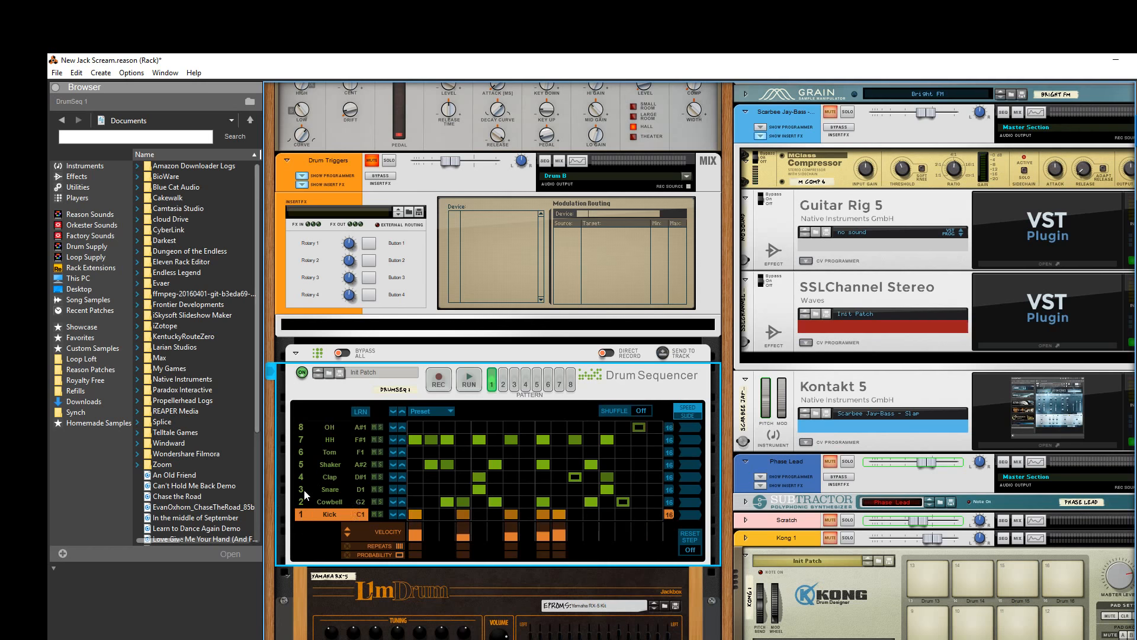
pyautogui.click(304, 489)
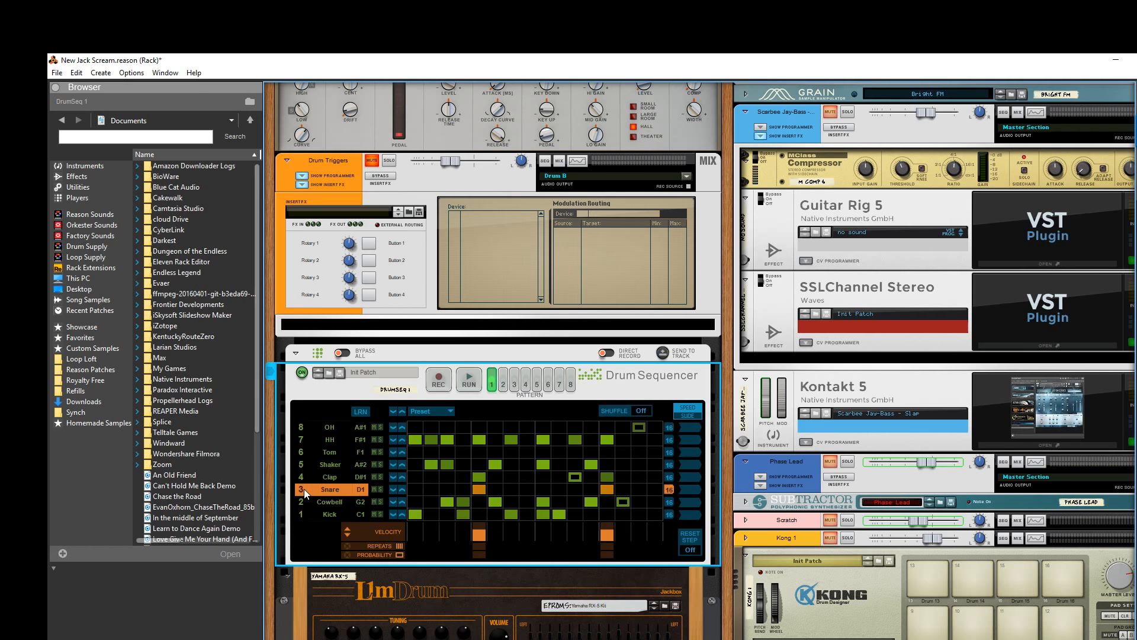
pyautogui.click(380, 489)
pyautogui.click(380, 514)
pyautogui.click(479, 384)
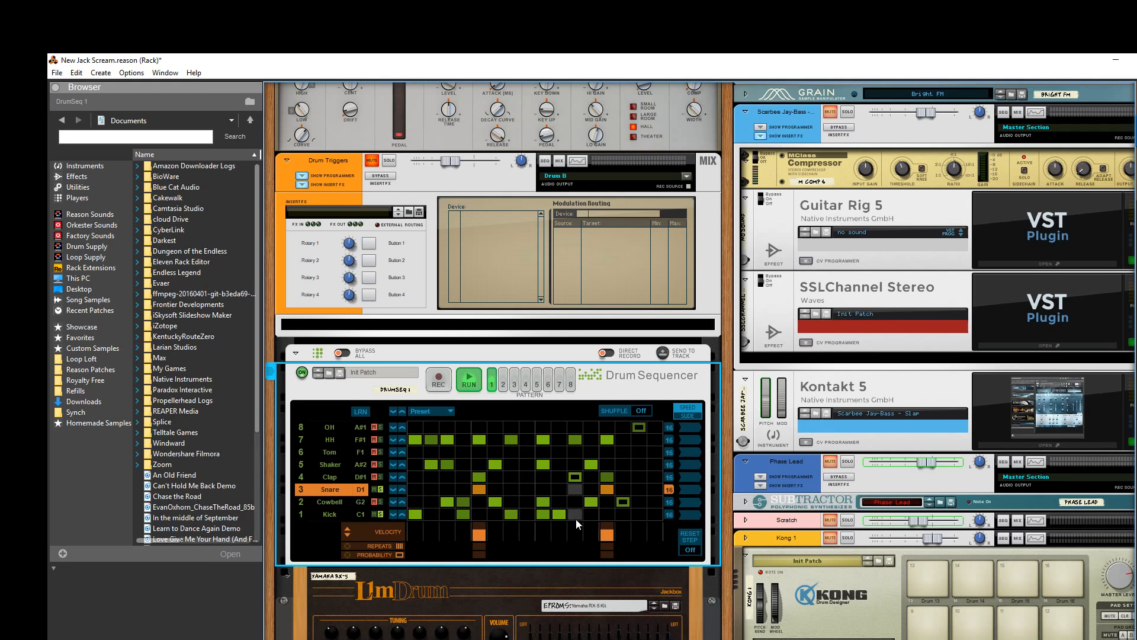
pyautogui.click(469, 382)
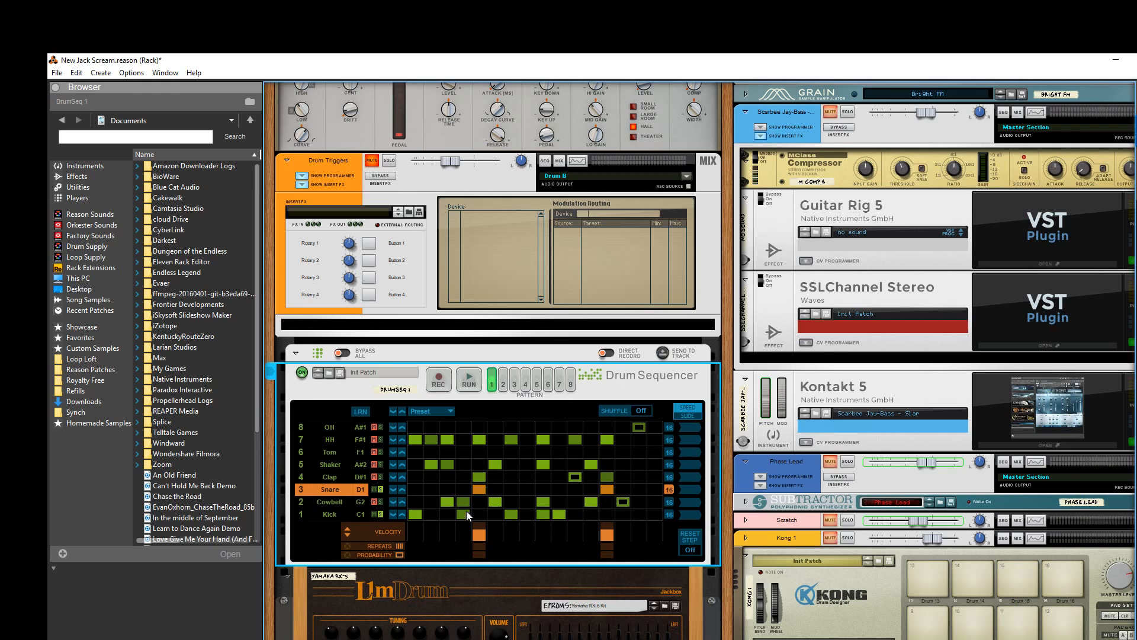
# Step: Compare variations of the Kick pattern by removing and restoring its ninth and tenth steps while the first Drum Sequencer runs
pyautogui.click(301, 513)
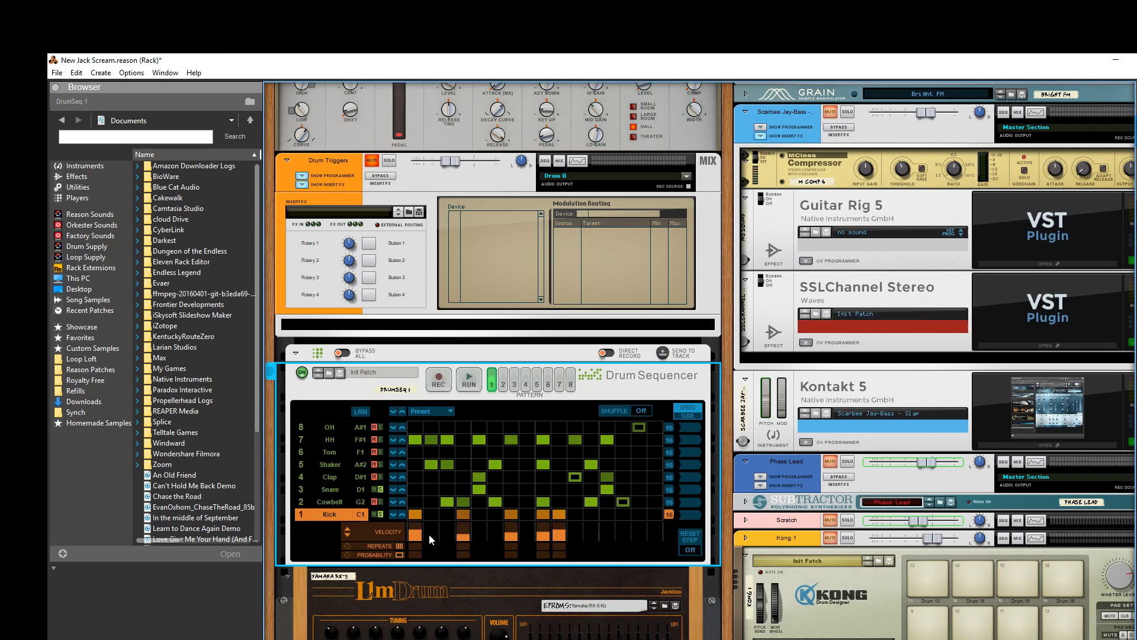
pyautogui.click(545, 516)
pyautogui.click(474, 379)
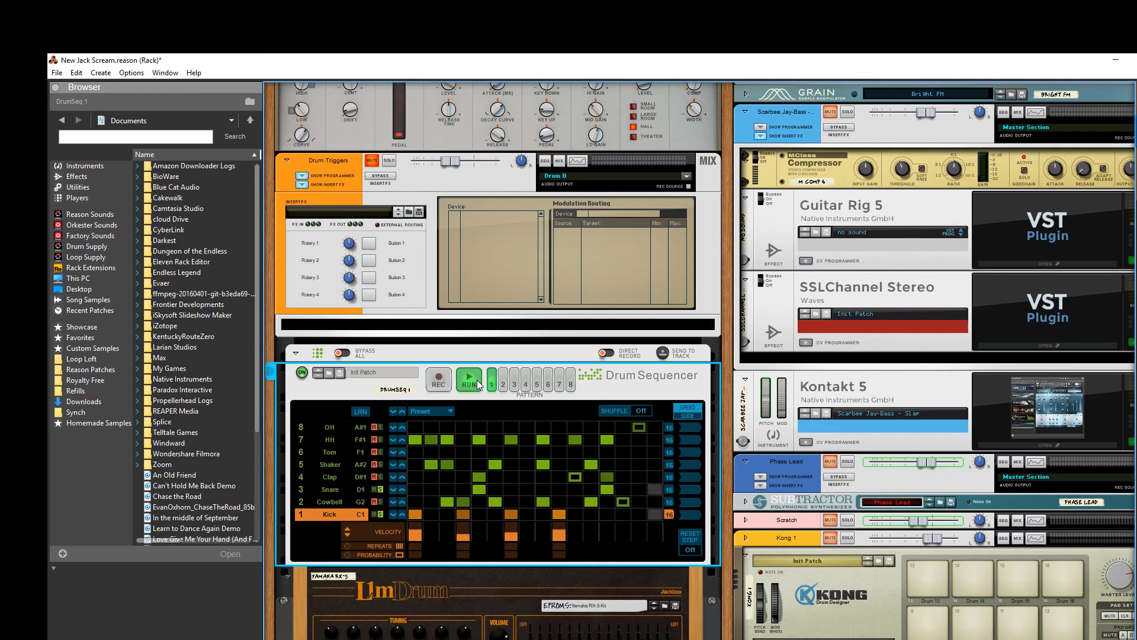
pyautogui.click(544, 515)
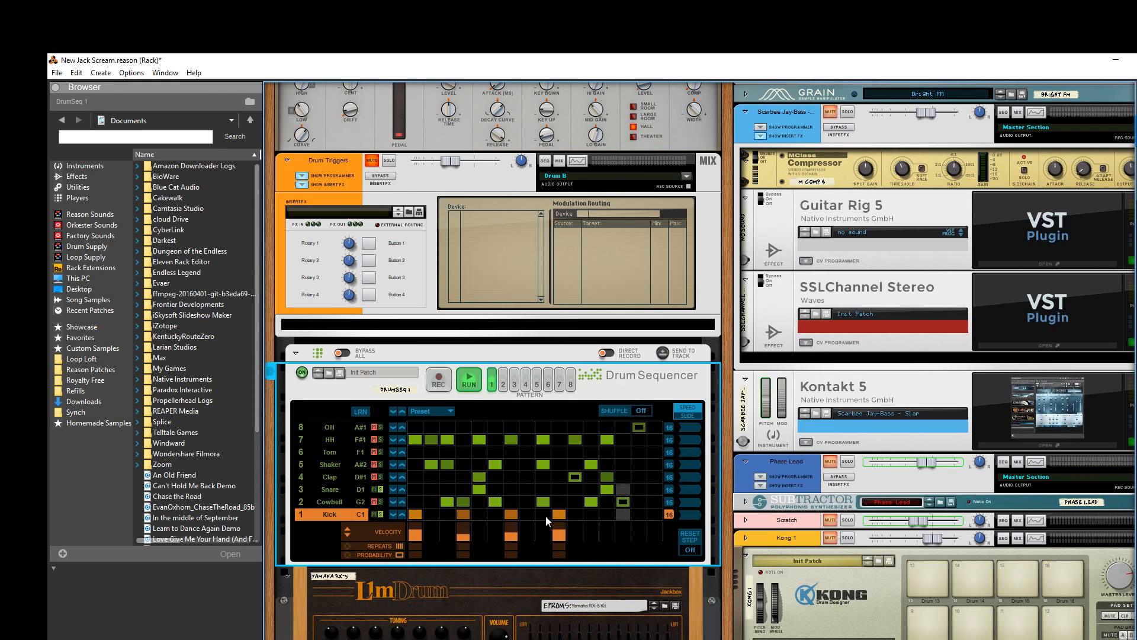
pyautogui.click(559, 514)
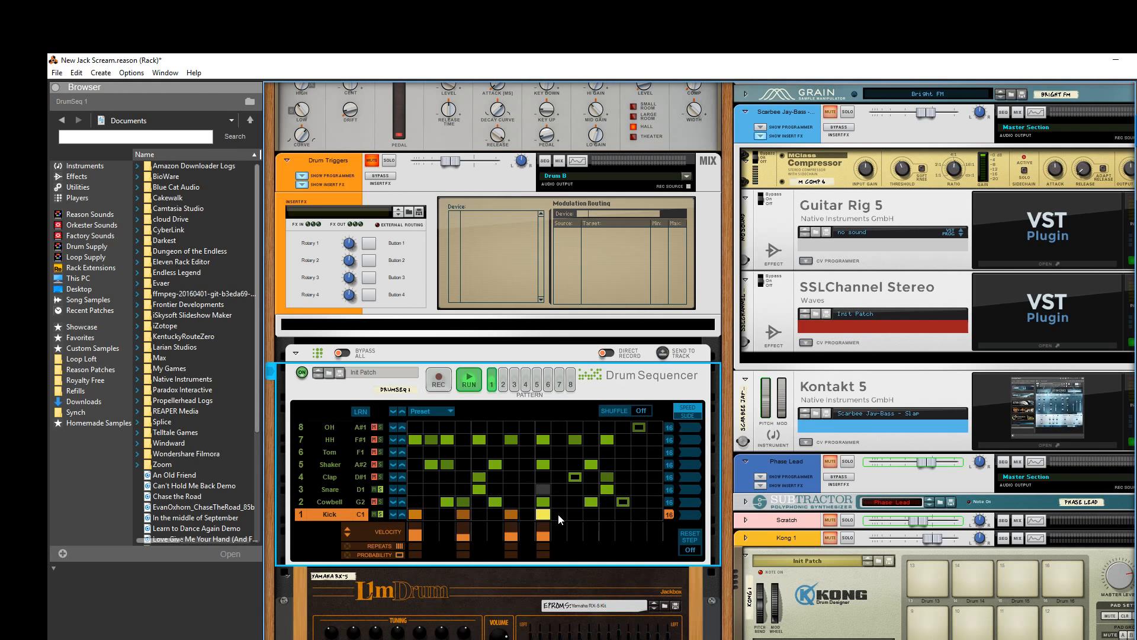
pyautogui.click(558, 514)
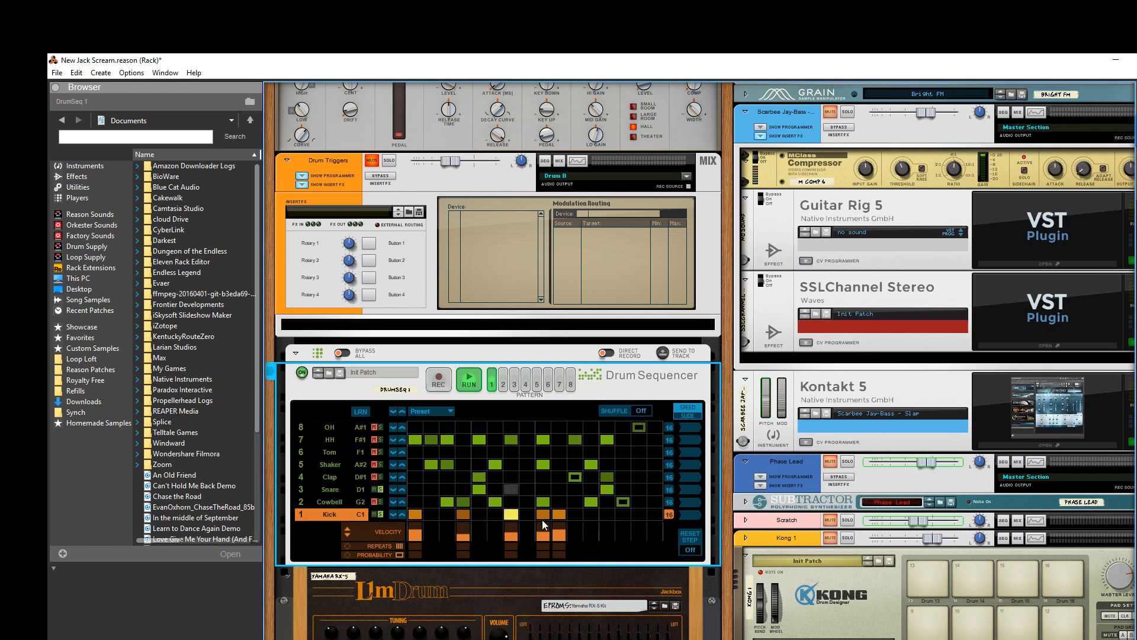
# Step: Set the probability of the Kick channel's ninth step to 76% and audition the pattern
pyautogui.press('space')
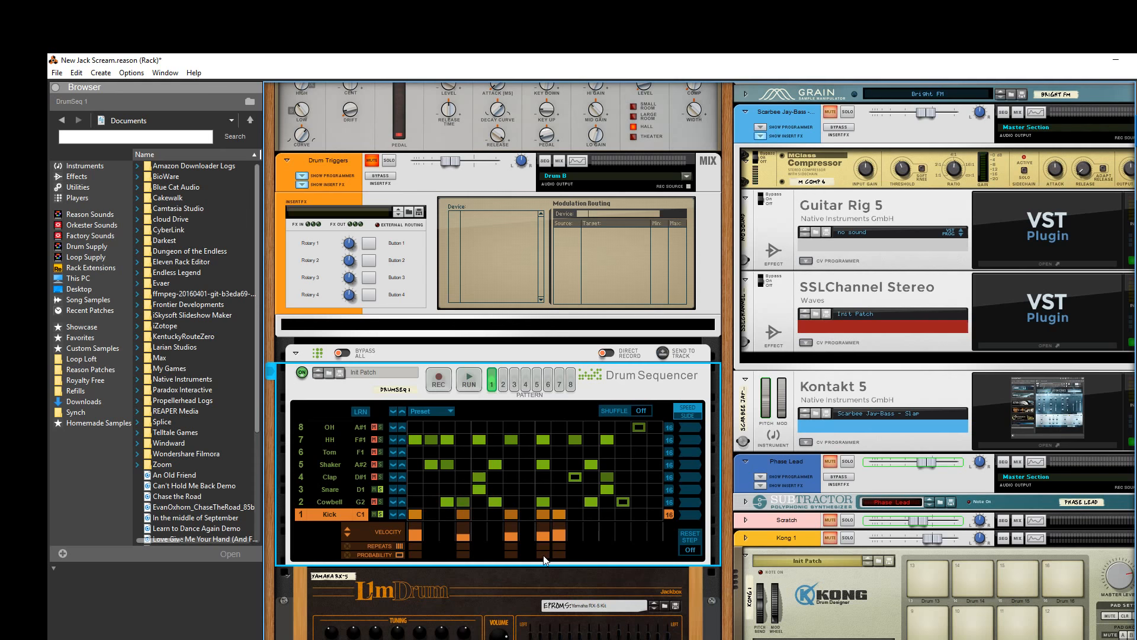
pyautogui.moveTo(543, 558); pyautogui.dragTo(537, 574)
pyautogui.click(469, 382)
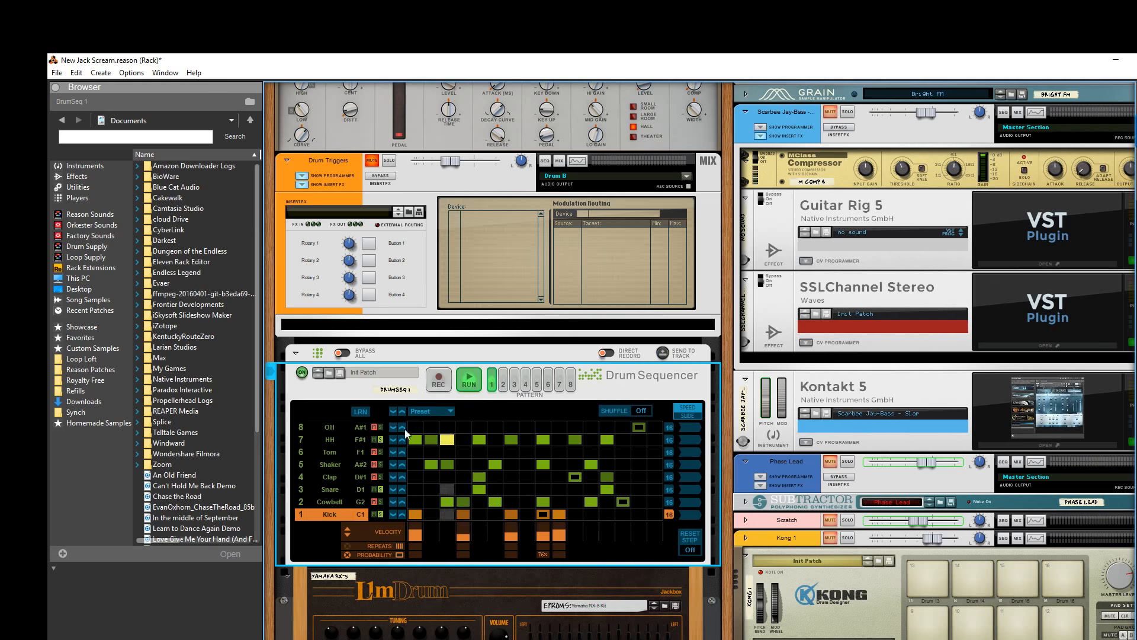
pyautogui.click(468, 383)
# Step: Select the HH channel in the first Drum Sequencer and audition the pattern with it soloed alongside Kick and Snare
pyautogui.click(321, 441)
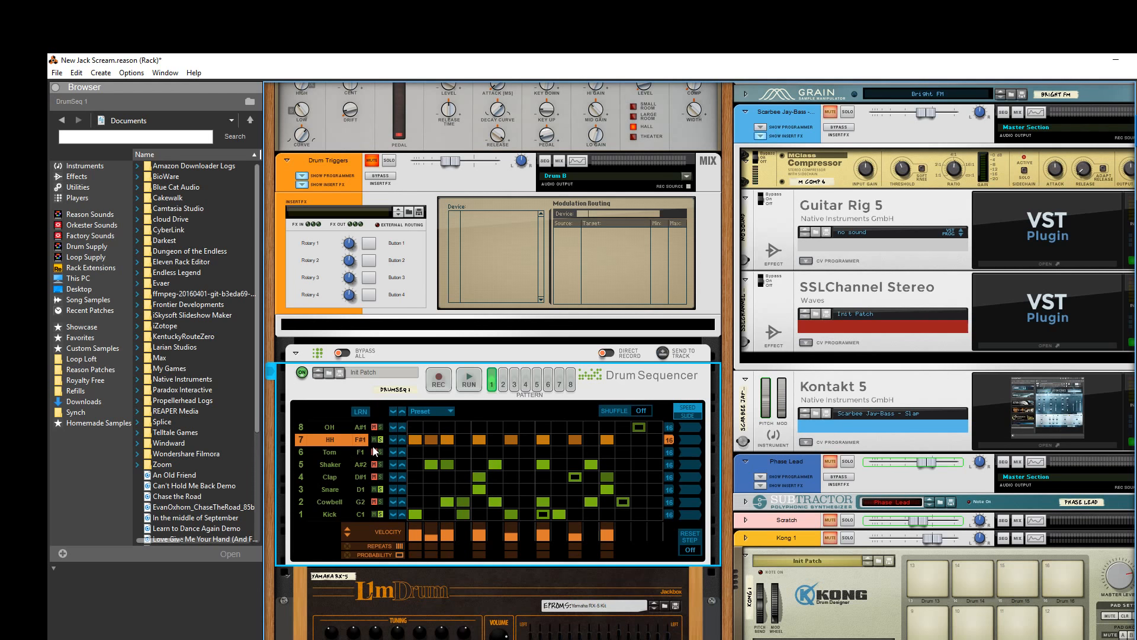
pyautogui.click(468, 381)
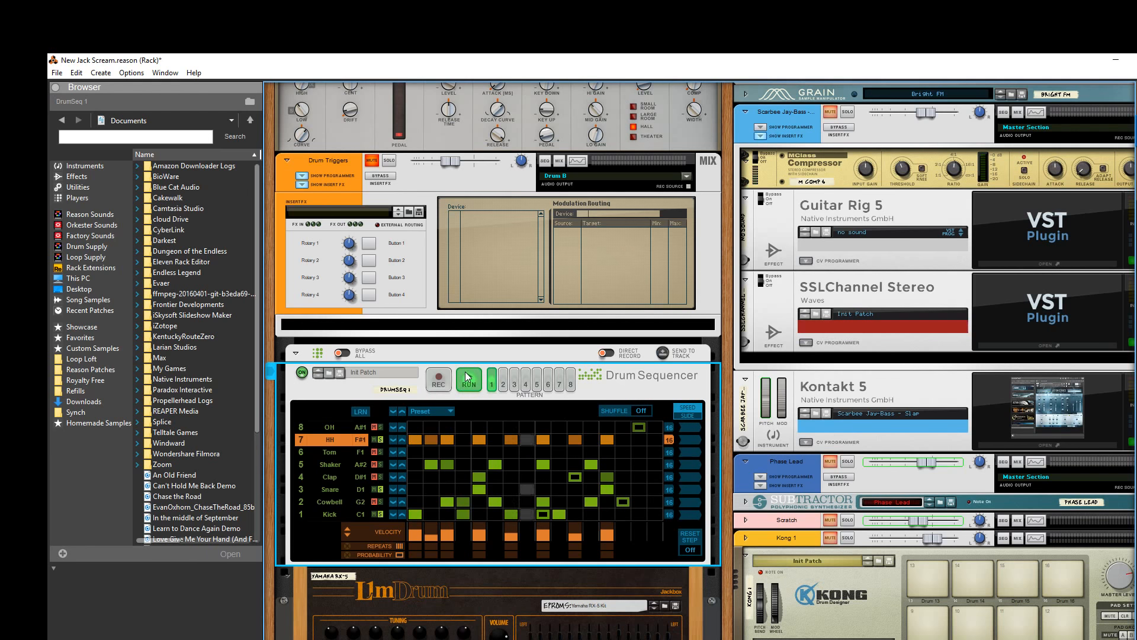
pyautogui.click(467, 378)
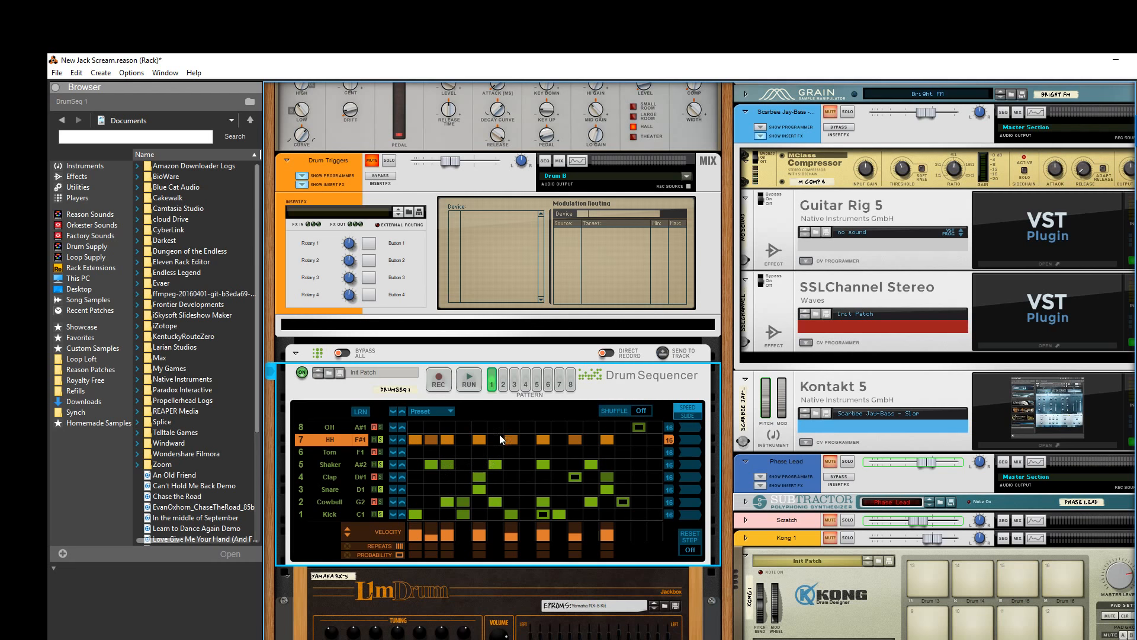
pyautogui.click(468, 380)
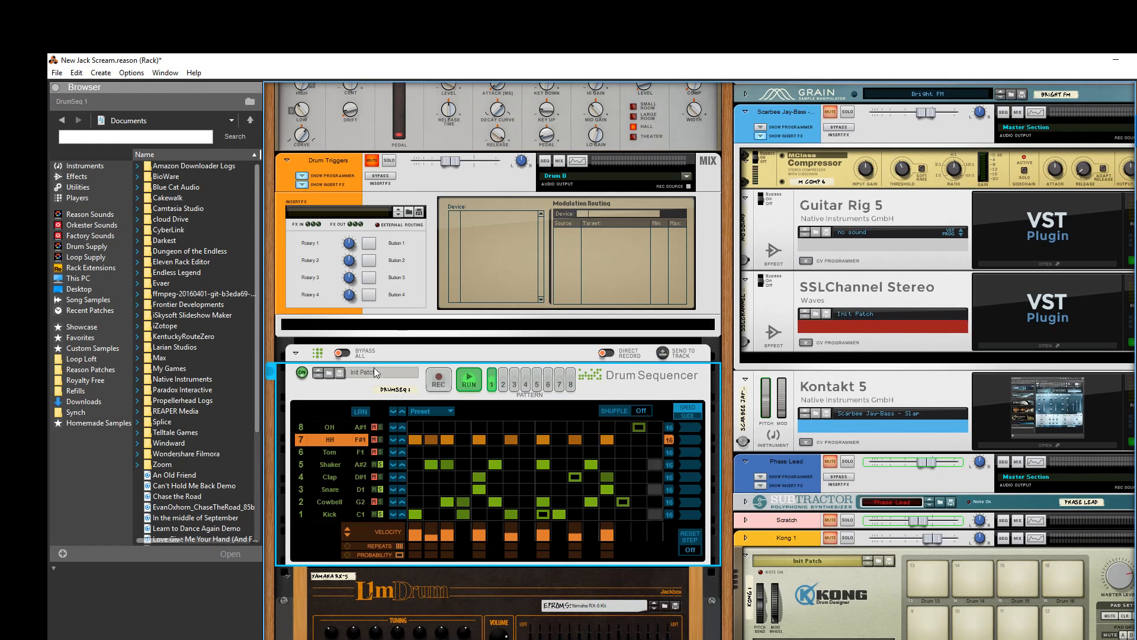
pyautogui.press('space')
# Step: Audition the Percussion channel's Drum Sequencer pattern and compare its layout with the first Drum Sequencer above it
pyautogui.scroll(-12, 379, 390)
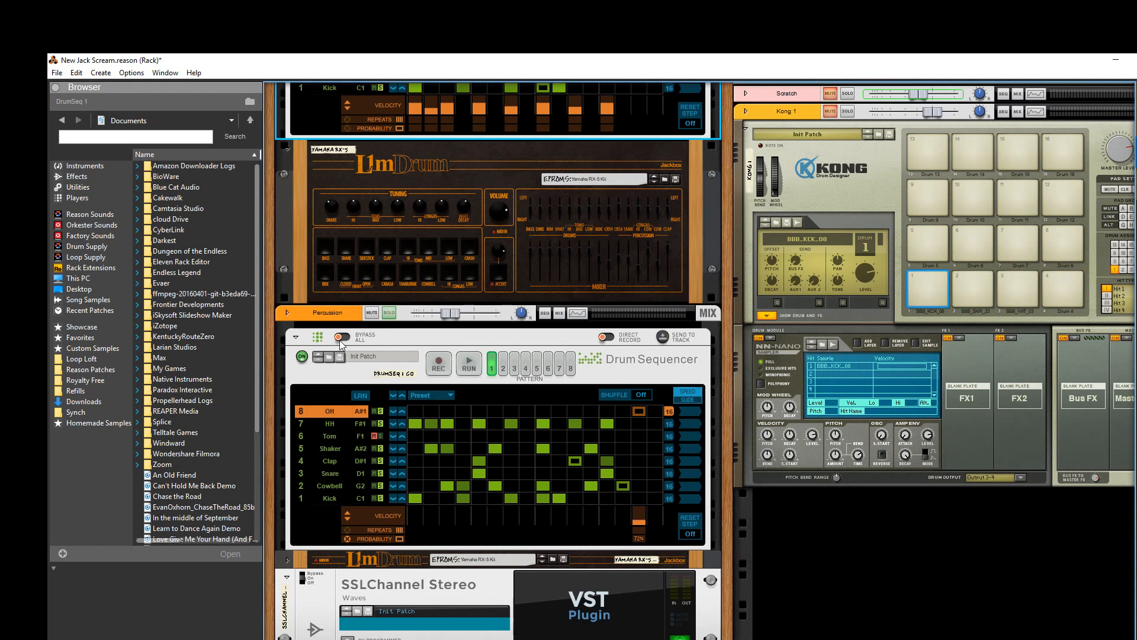
pyautogui.click(472, 366)
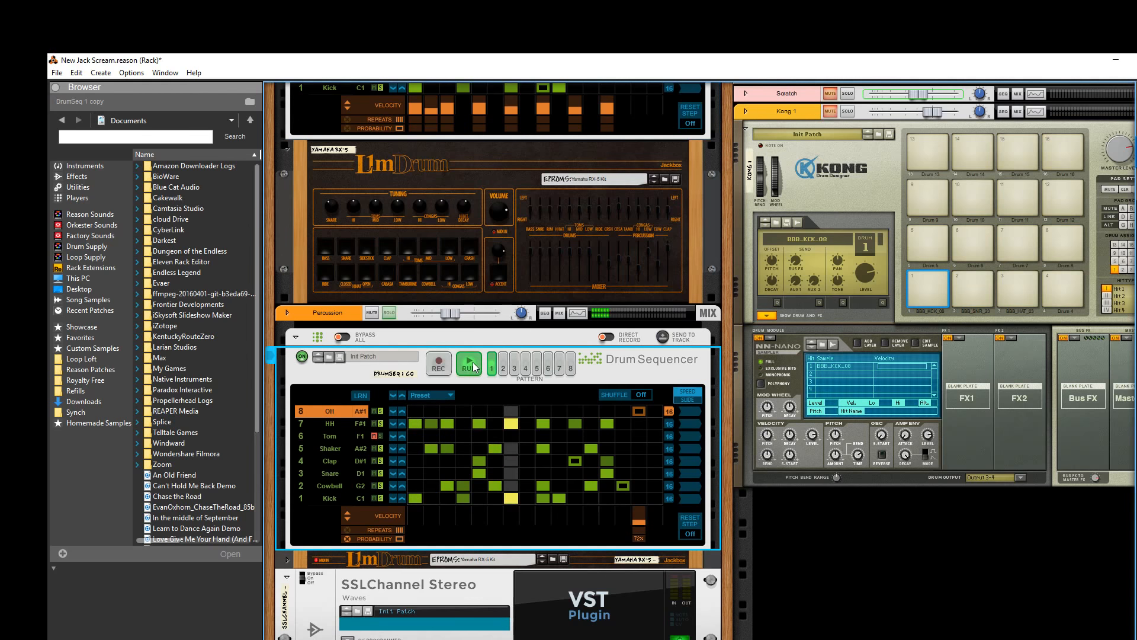
pyautogui.scroll(6, 429, 341)
pyautogui.scroll(3, 404, 331)
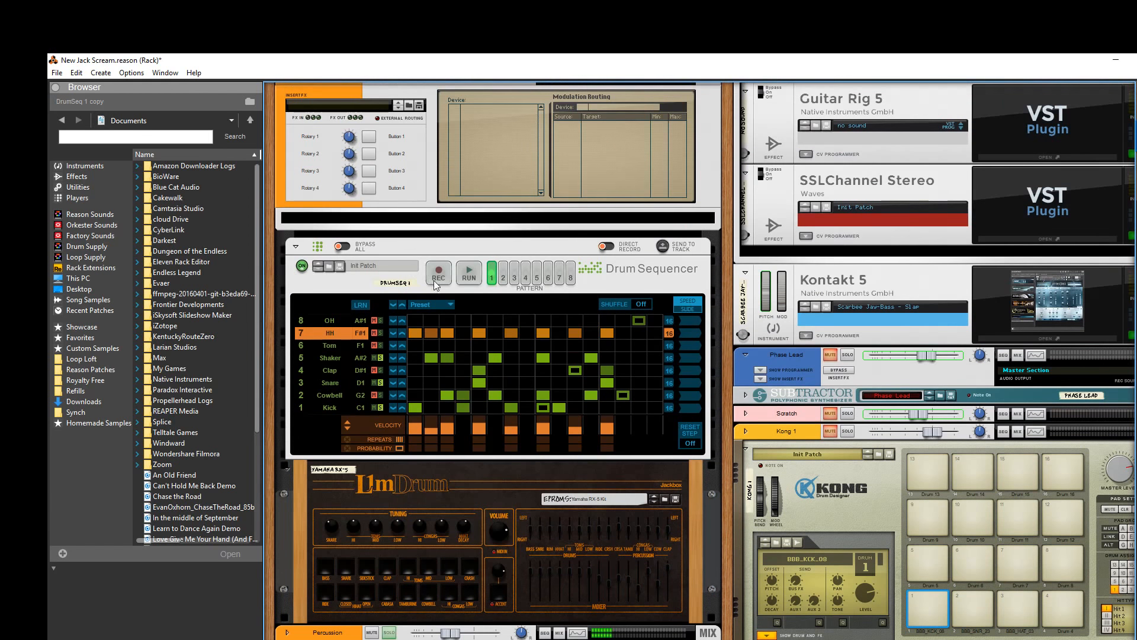
pyautogui.scroll(-10, 436, 336)
pyautogui.scroll(6, 423, 362)
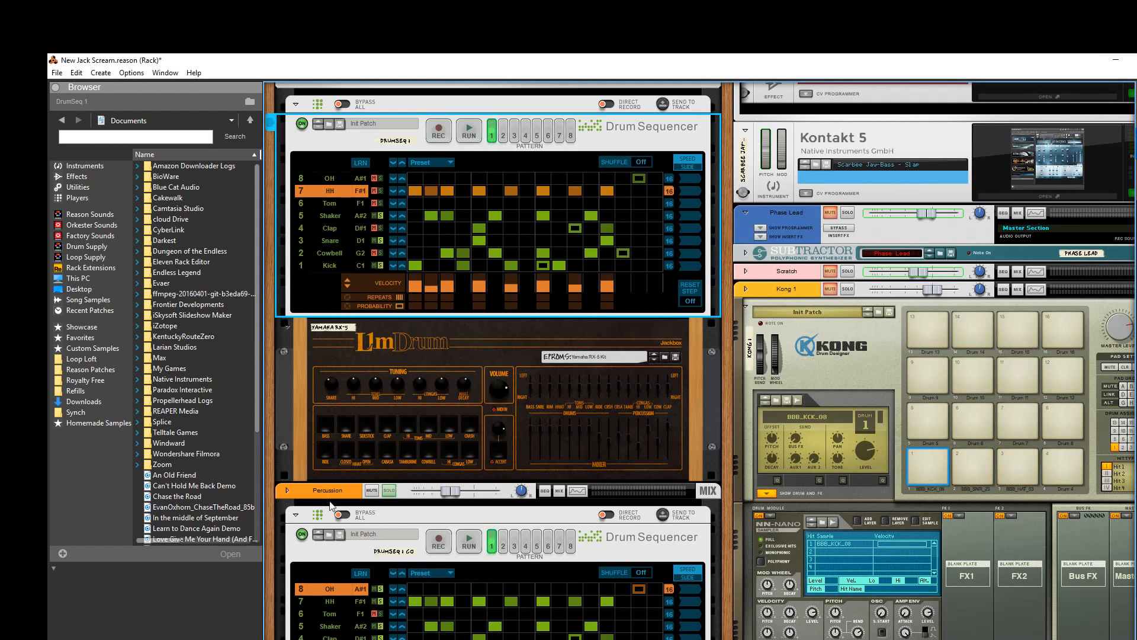
pyautogui.scroll(-3, 474, 525)
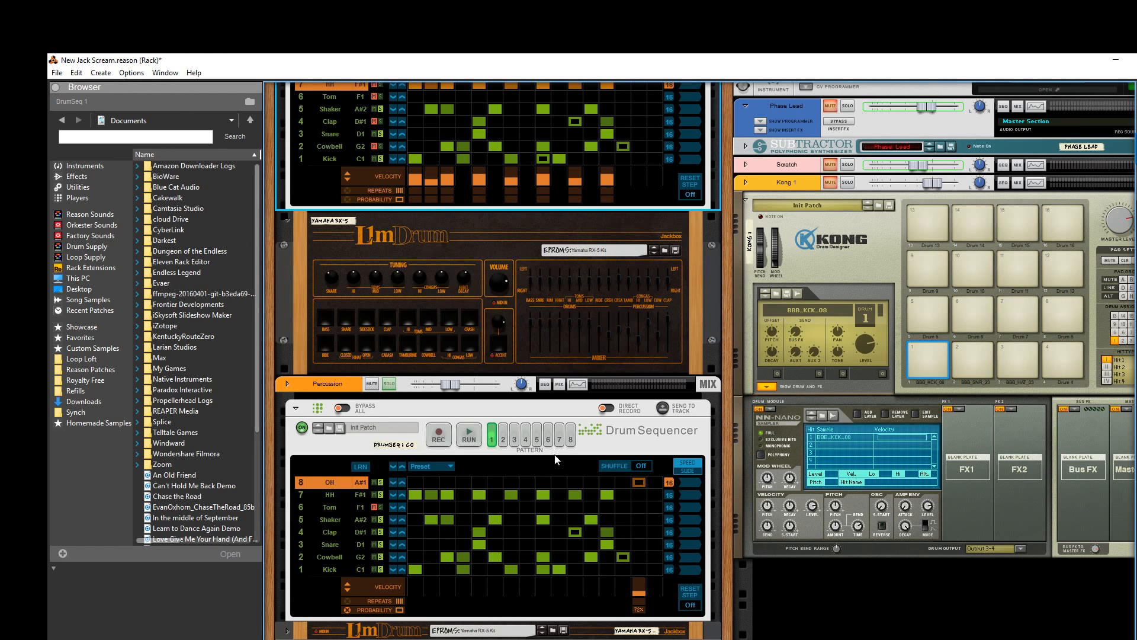
pyautogui.click(469, 438)
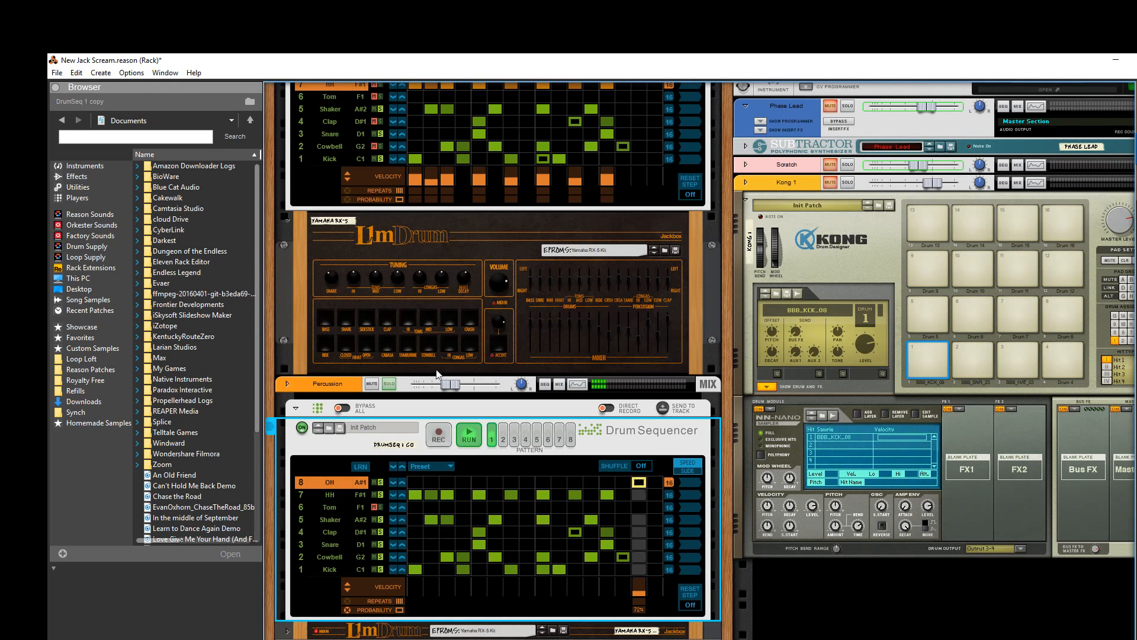
# Step: Stop the running patterns of the first Drum Sequencer and the Percussion channel's Drum Sequencer
pyautogui.scroll(3, 414, 359)
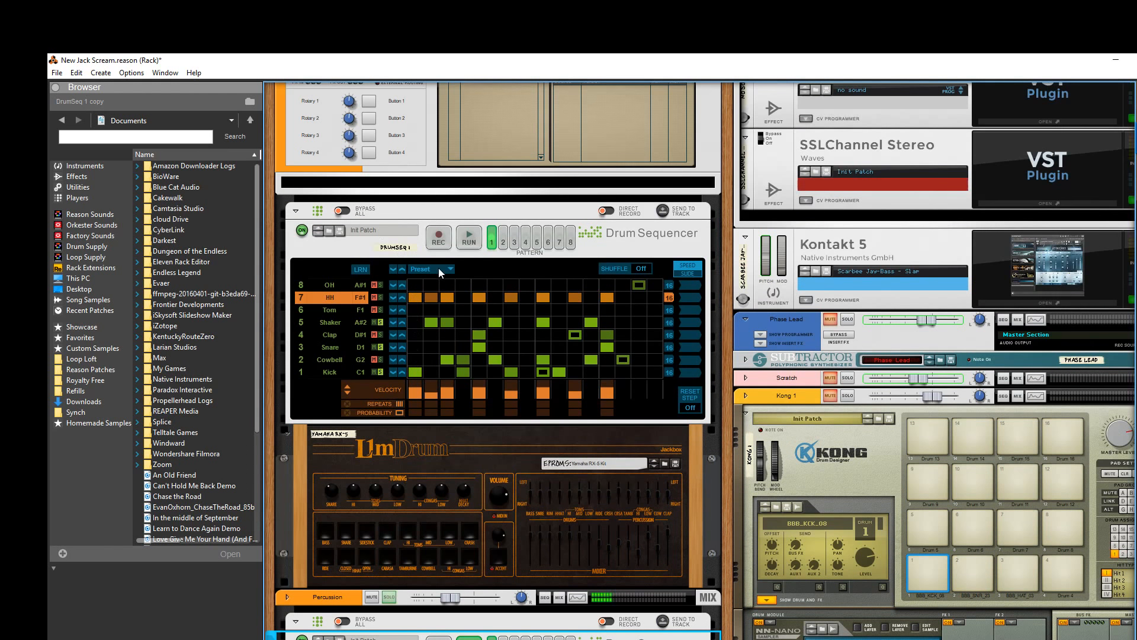
pyautogui.click(465, 240)
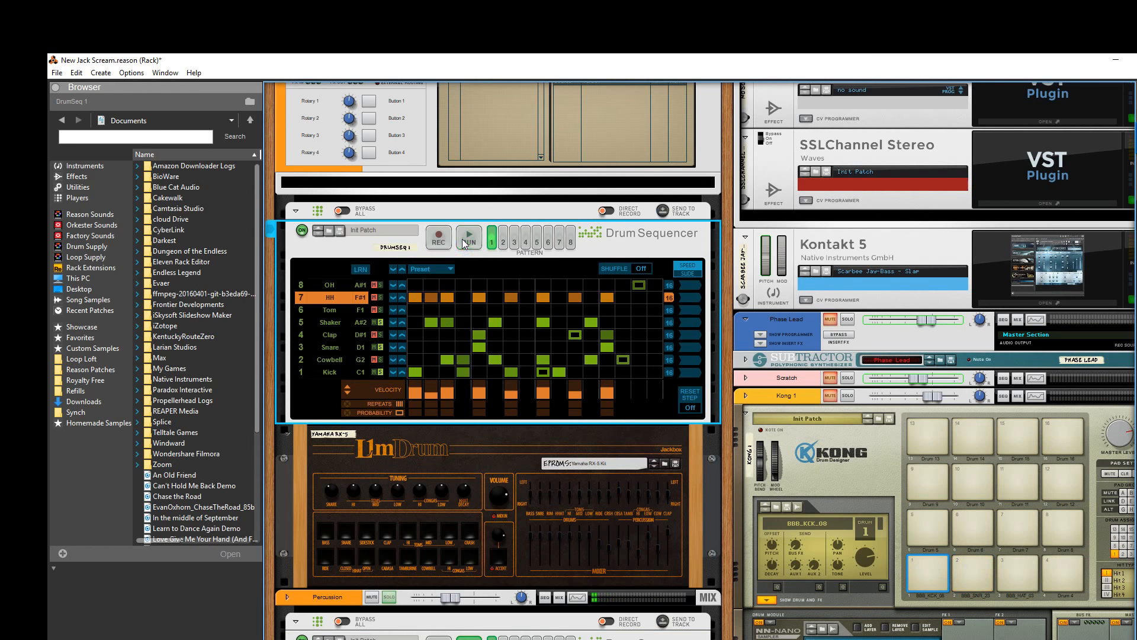
pyautogui.scroll(-3, 419, 496)
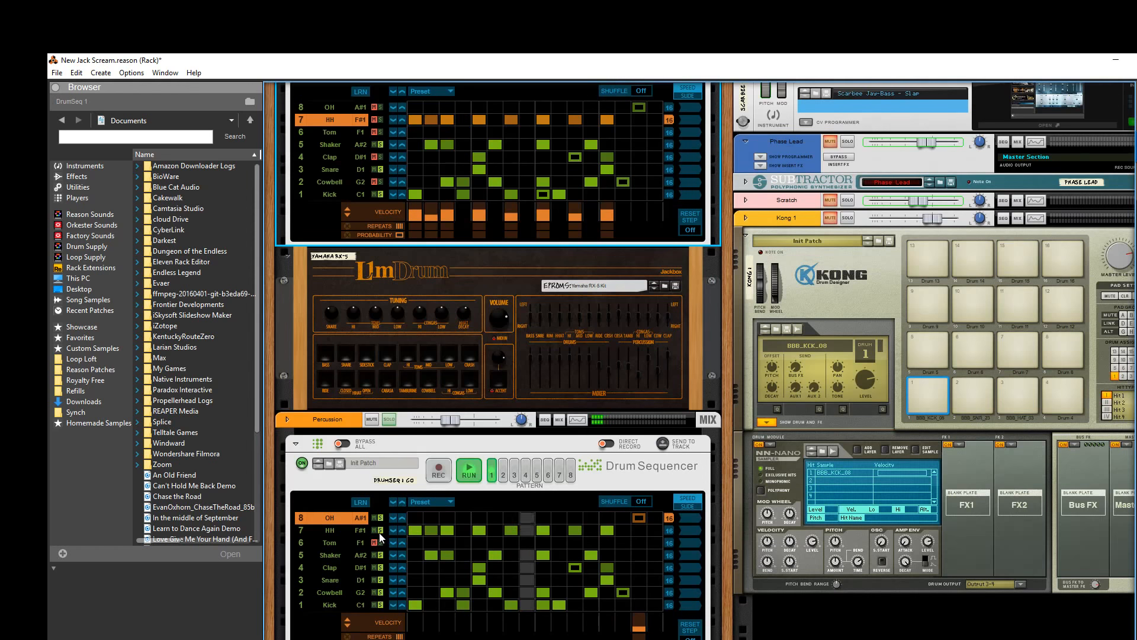
pyautogui.click(471, 474)
pyautogui.scroll(5, 416, 306)
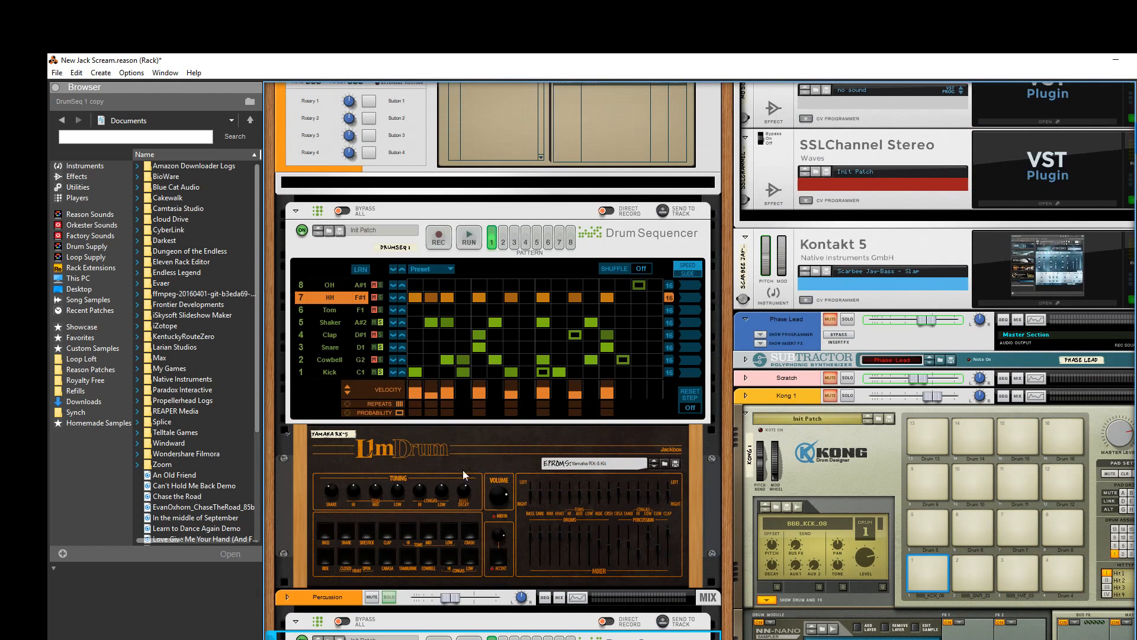
# Step: Bypass all players above both drum machines, covering the first Drum Sequencer and the Percussion channel's one
pyautogui.click(354, 215)
pyautogui.scroll(-5, 377, 426)
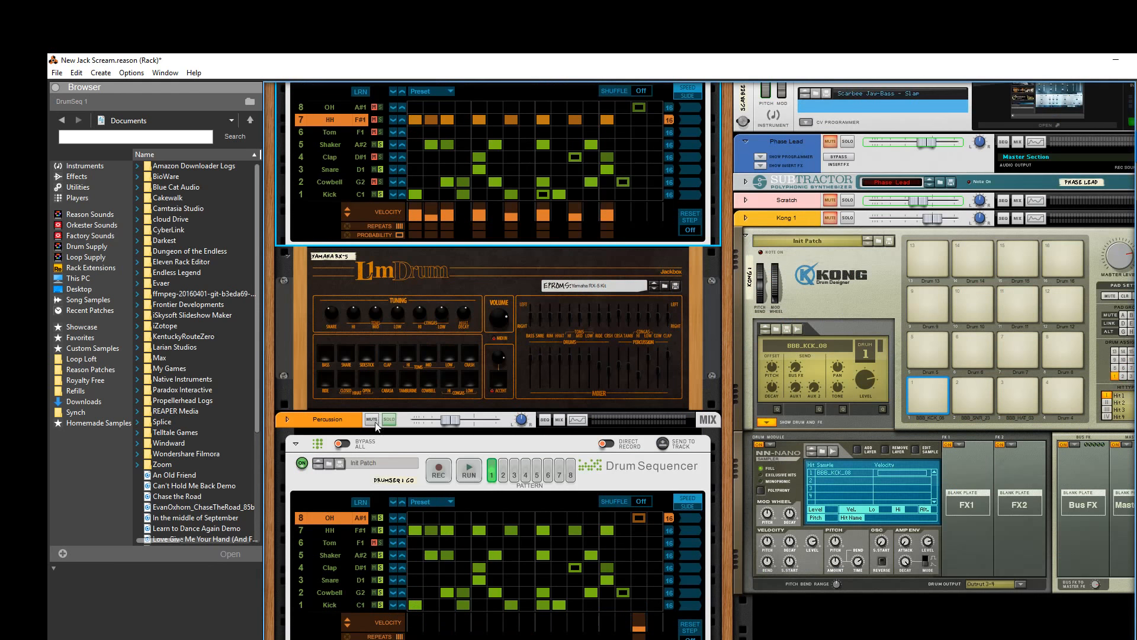
pyautogui.click(343, 443)
pyautogui.scroll(1, 678, 510)
pyautogui.scroll(4, 676, 509)
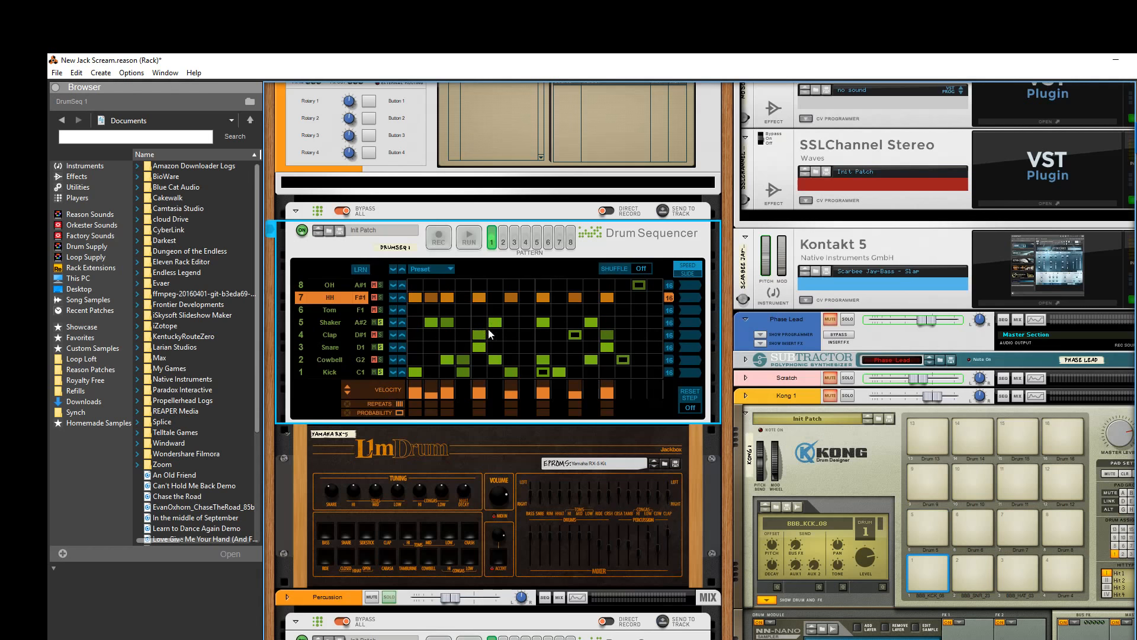
# Step: Play the song in the sequencer and follow the recorded Yamaha RX-5 Kit tracks across the arrangement
pyautogui.click(604, 343)
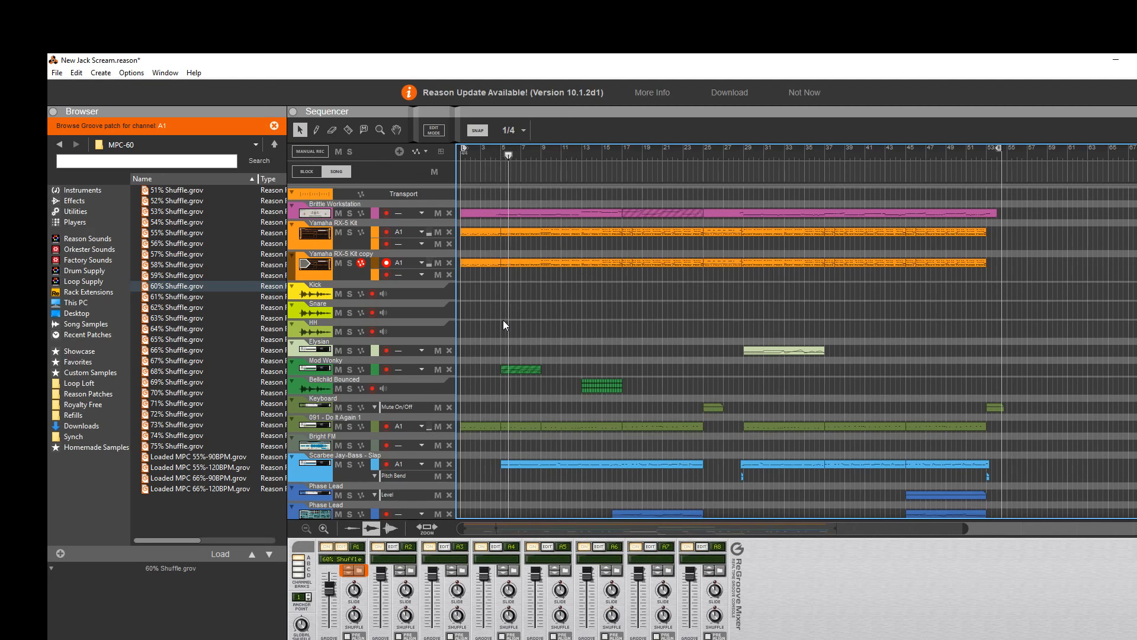
pyautogui.scroll(-3, 535, 303)
pyautogui.scroll(3, 532, 306)
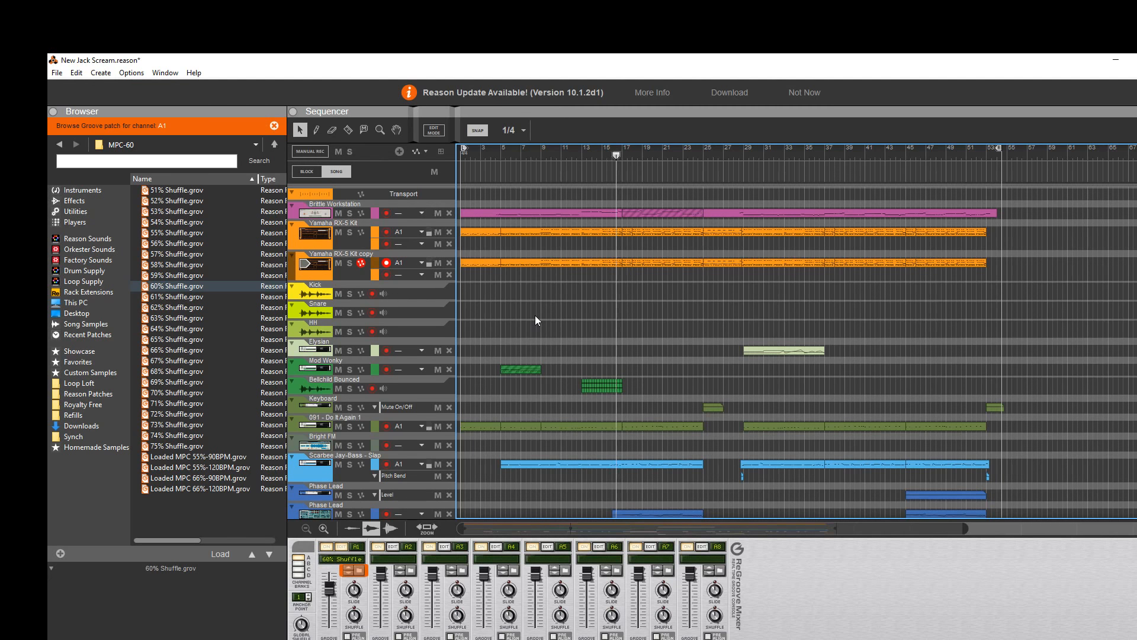
# Step: Open the Yamaha RX-5 Kit clip starting at bar 18 and examine its notes, briefly selecting the first bar's G#2 hits
pyautogui.click(649, 233)
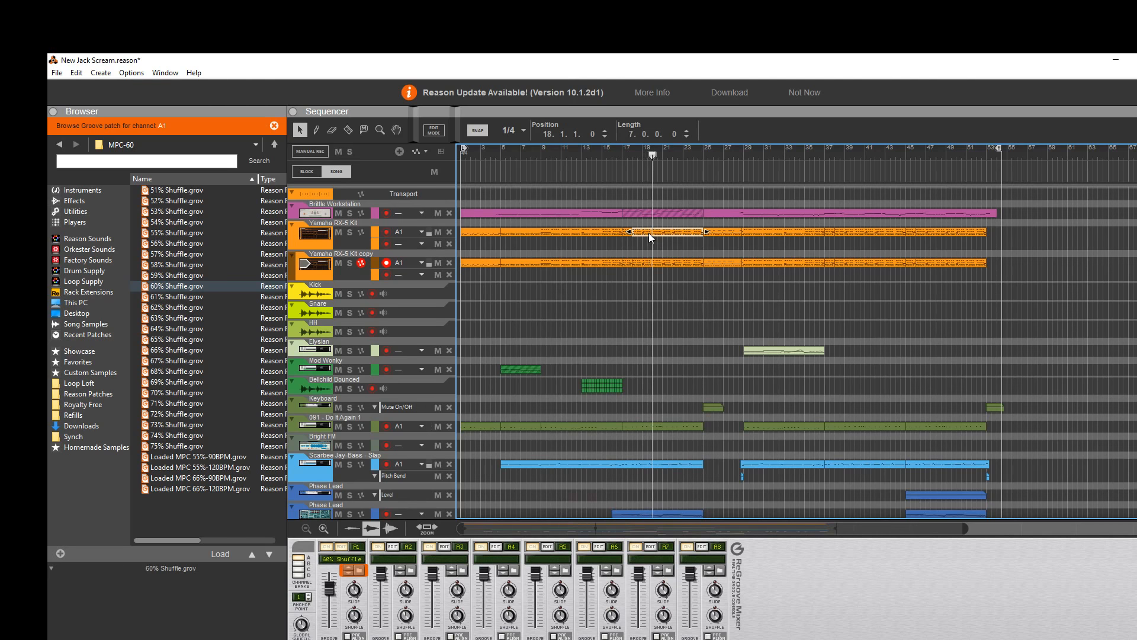
pyautogui.doubleClick(648, 233)
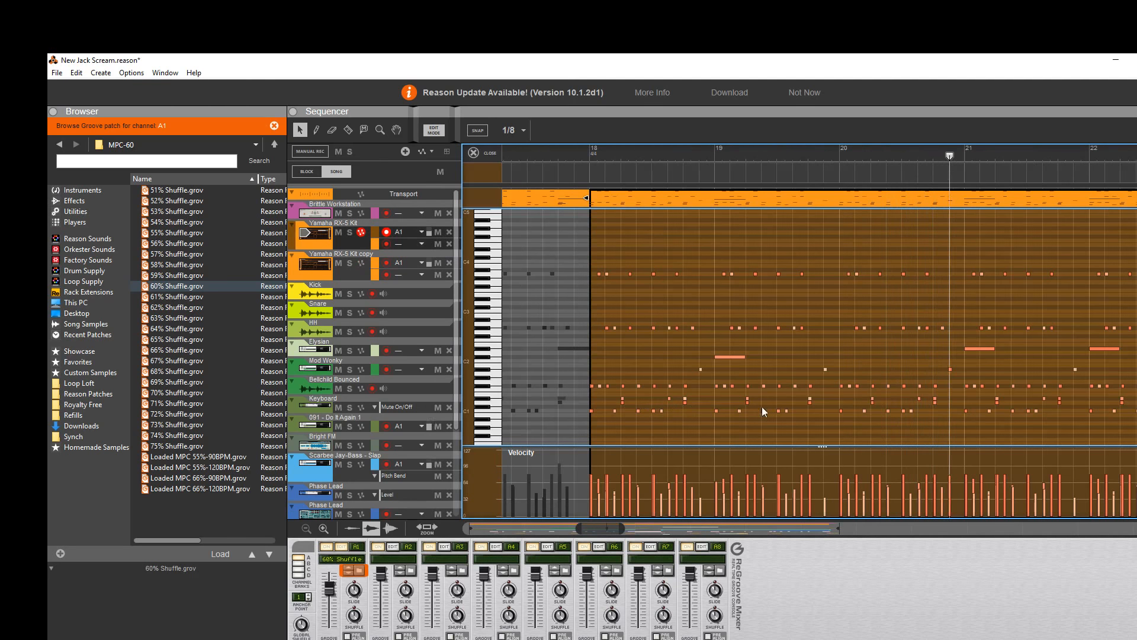
pyautogui.press('F6')
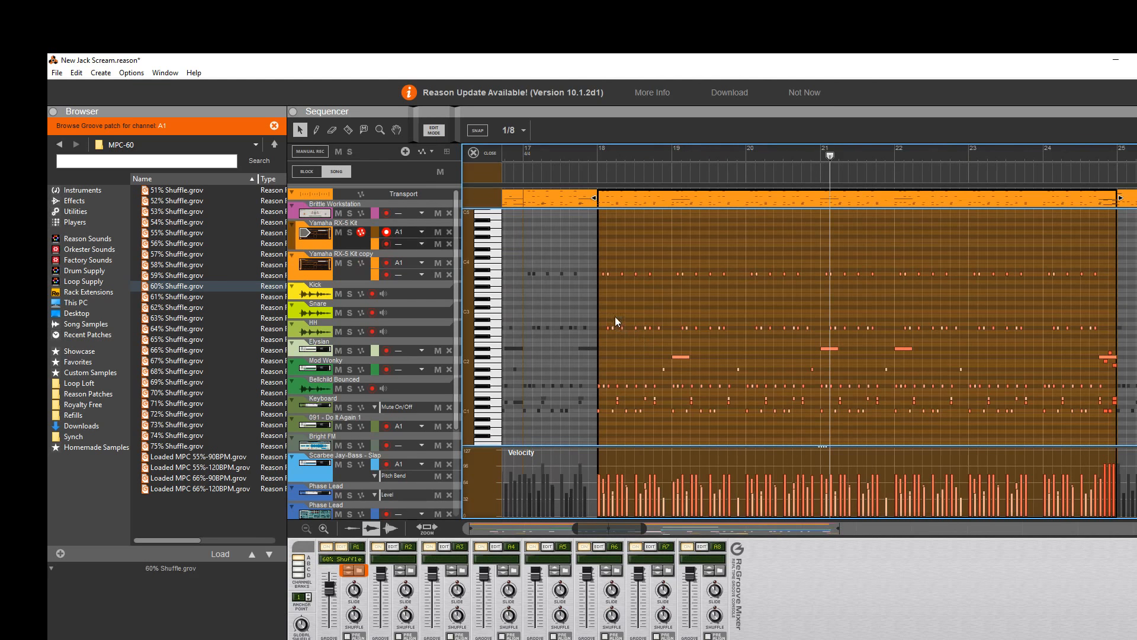
pyautogui.moveTo(631, 315); pyautogui.dragTo(668, 339)
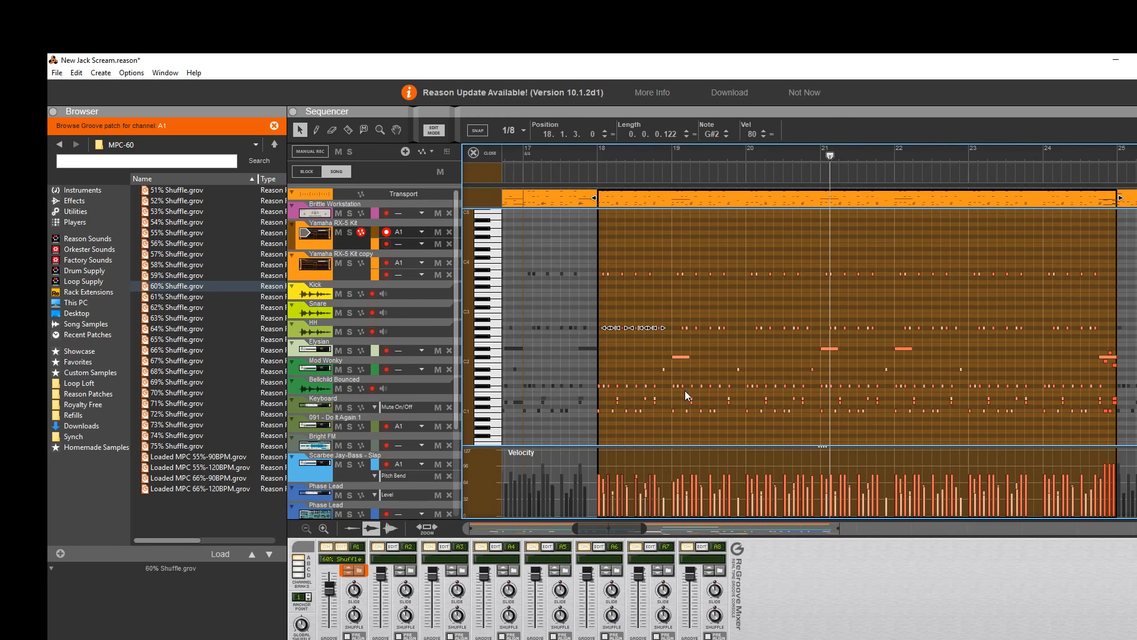
pyautogui.click(651, 390)
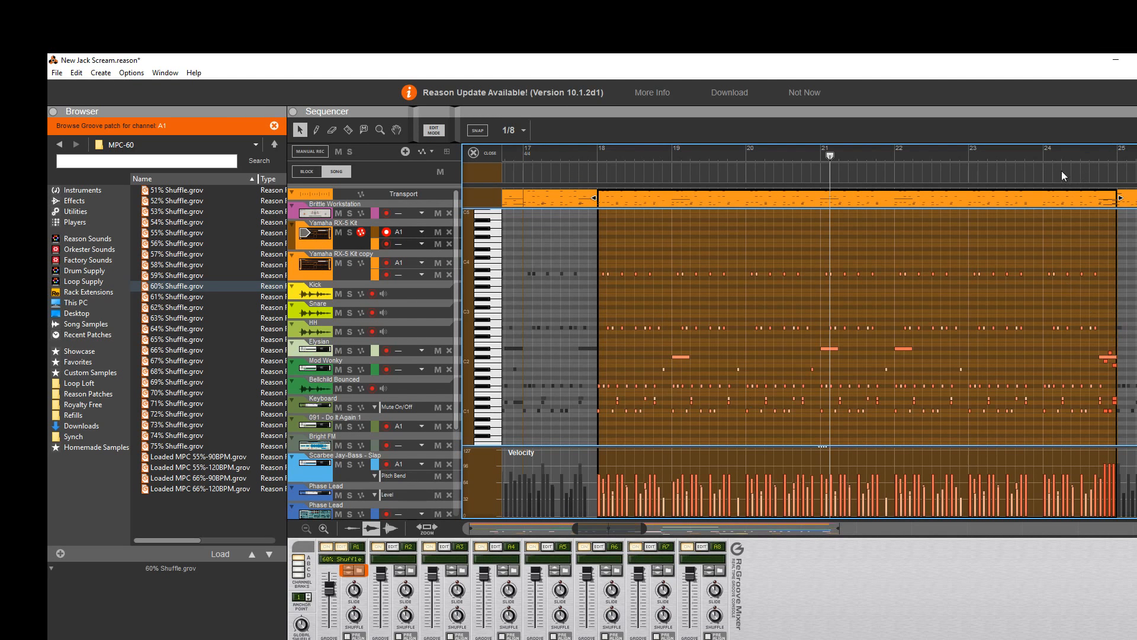
# Step: Move the song position to about bar 24 and return from the clip's notes to the full arrangement
pyautogui.click(1041, 160)
pyautogui.doubleClick(641, 204)
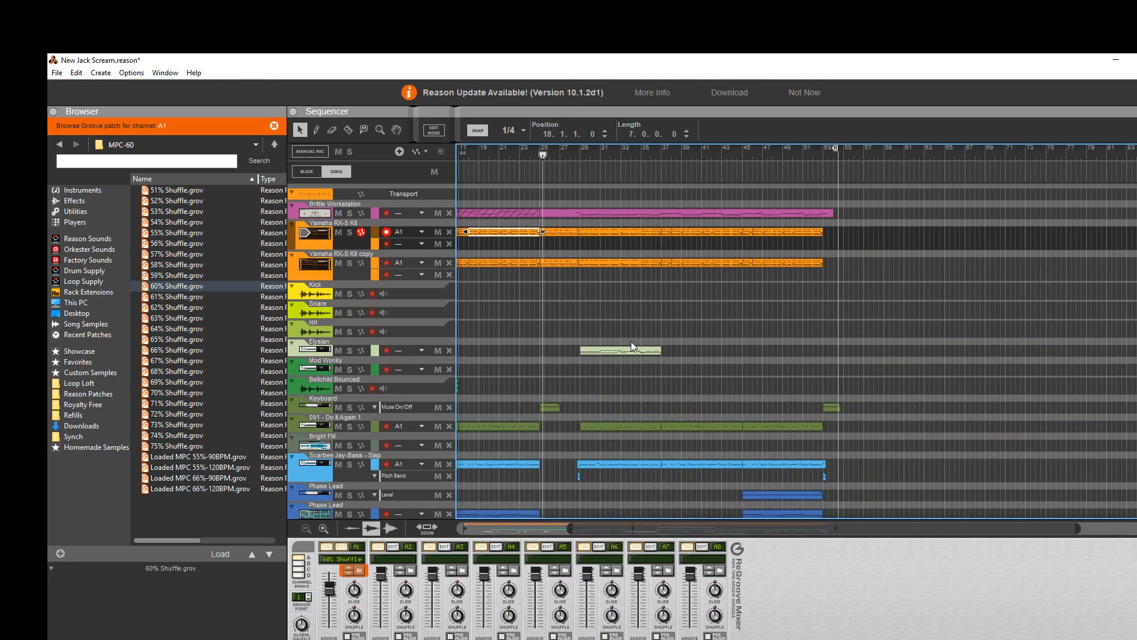
pyautogui.hscroll(-3, 639, 323)
pyautogui.scroll(-2, 640, 323)
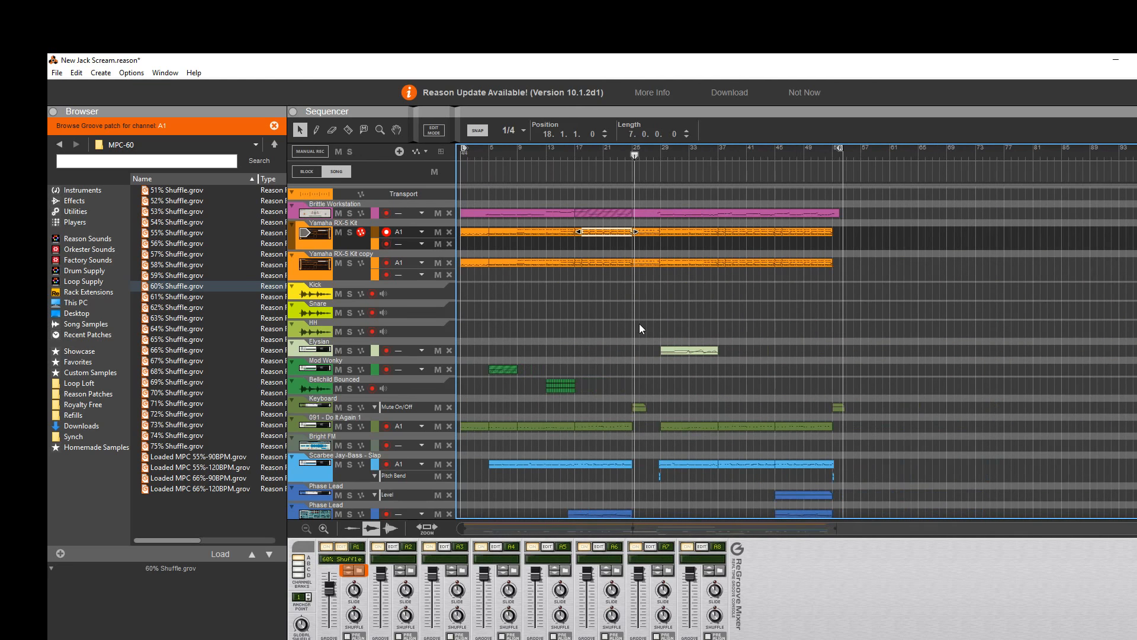
# Step: View the mixer channels and return to the first Drum Sequencer in the rack
pyautogui.press('F5')
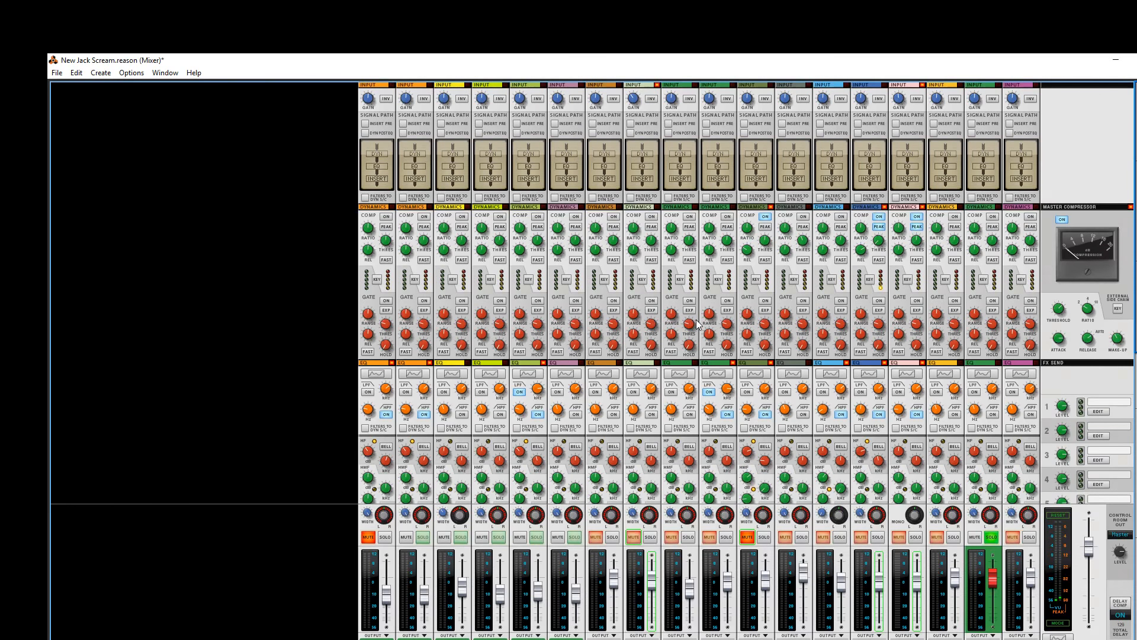
pyautogui.press('F6')
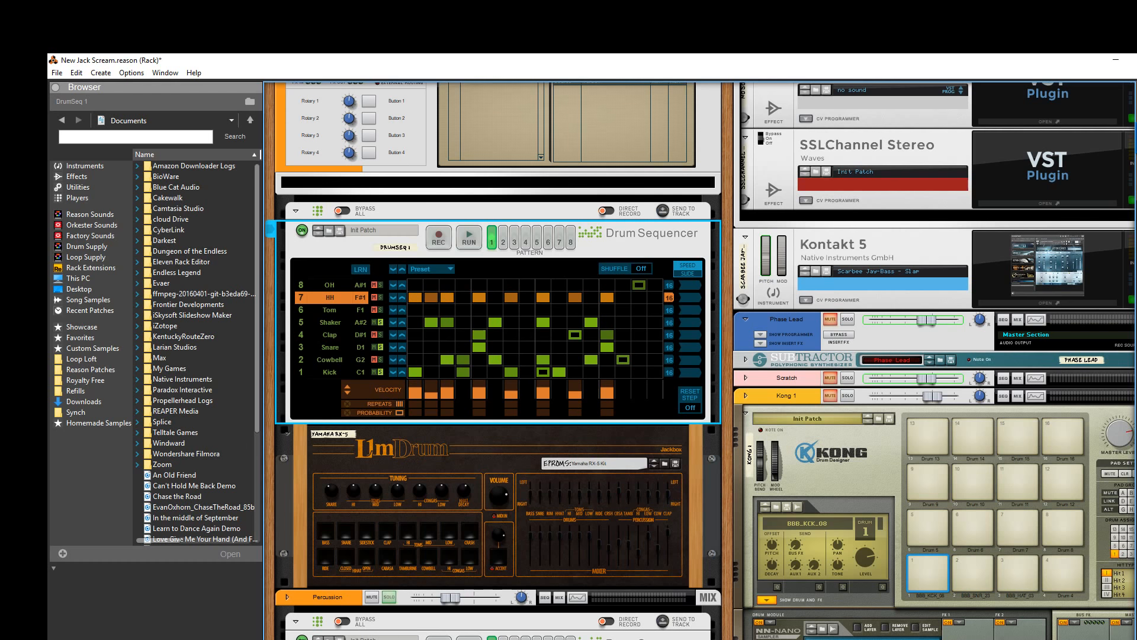
pyautogui.moveTo(731, 639)
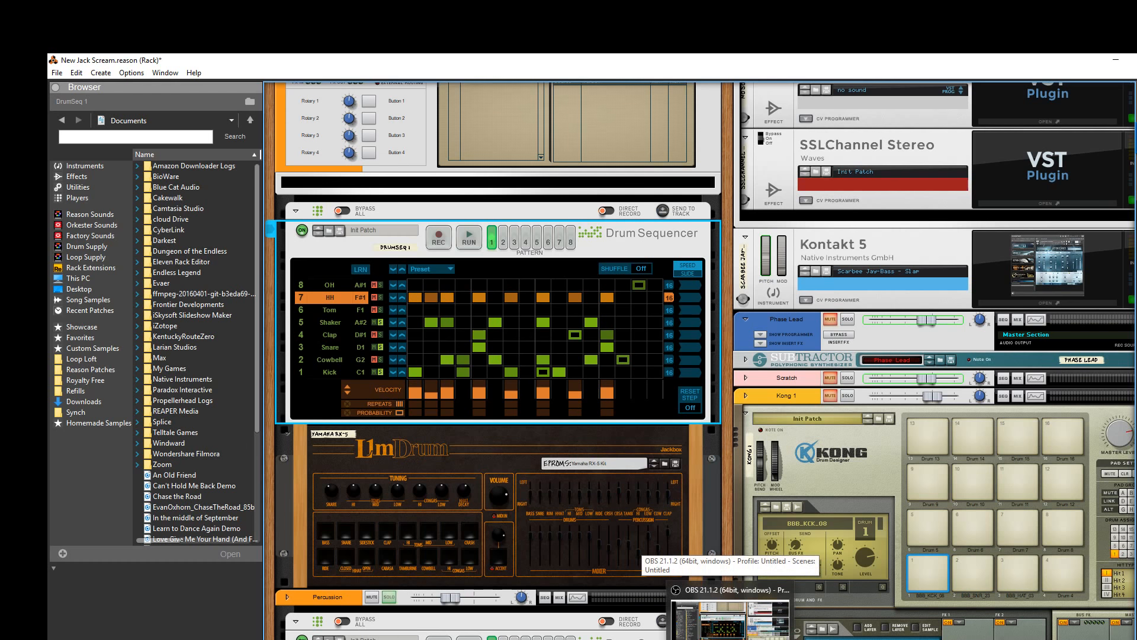